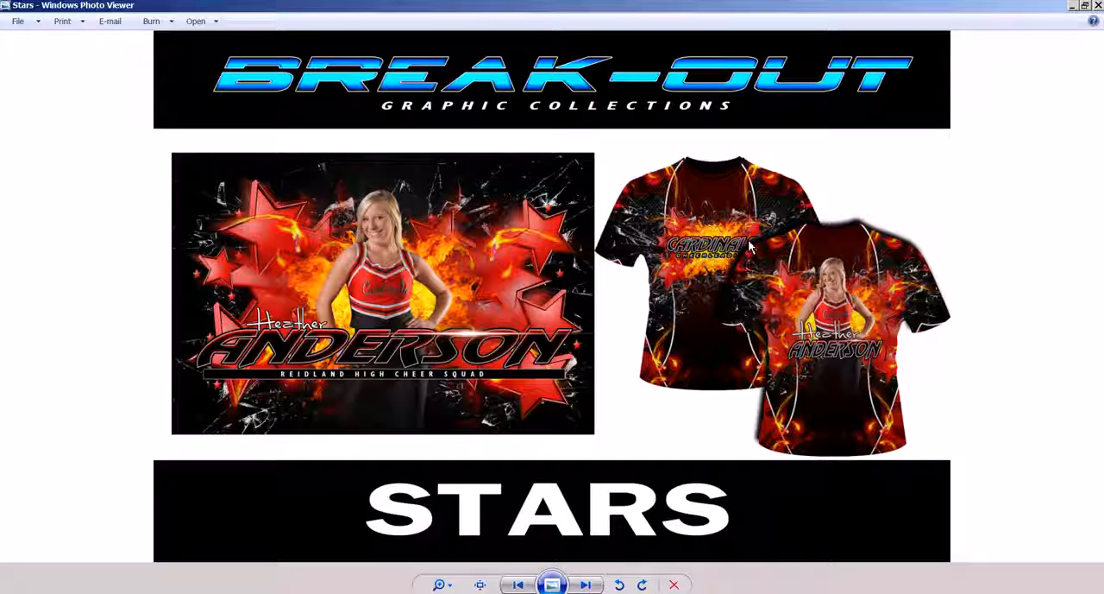
Step: View the Swim and Fire and Ice collection previews, examining the swim shirt artwork up close, and close the image viewer
{"action": "key", "text": "Right"}
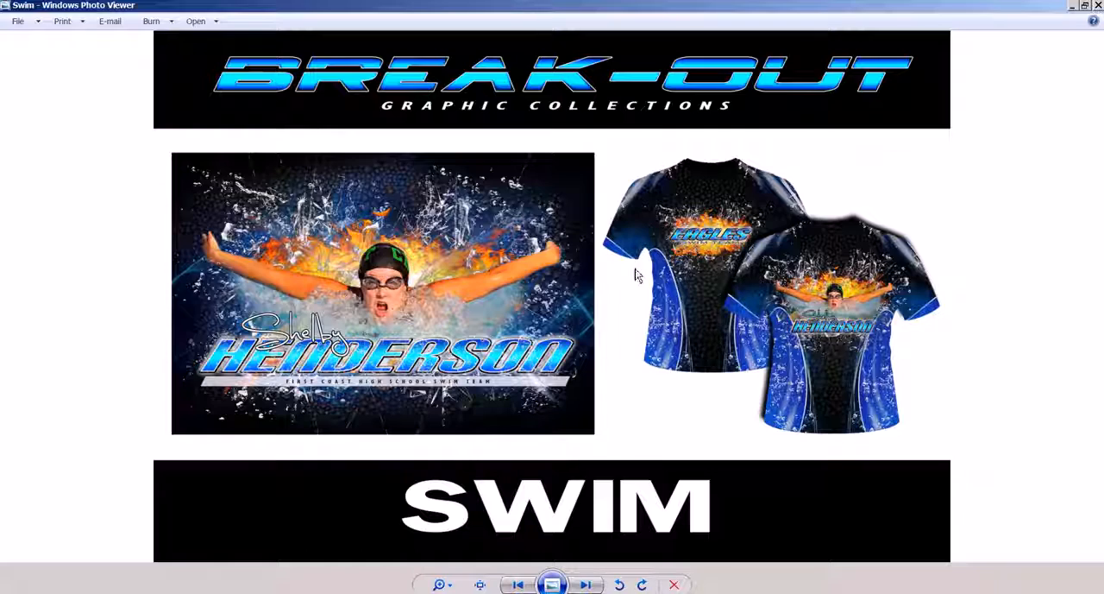
{"action": "scroll", "coordinate": [655, 291], "scroll_direction": "up", "scroll_amount": 2}
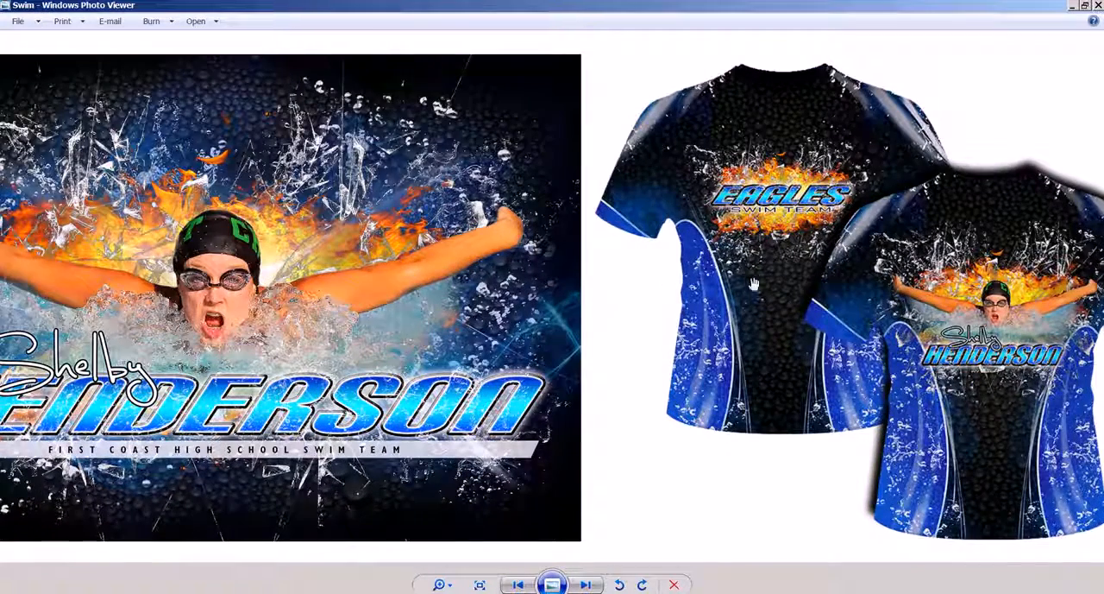
{"action": "left_click_drag", "start_coordinate": [730, 285], "coordinate": [640, 285]}
{"action": "scroll", "coordinate": [640, 285], "scroll_direction": "up", "scroll_amount": 1}
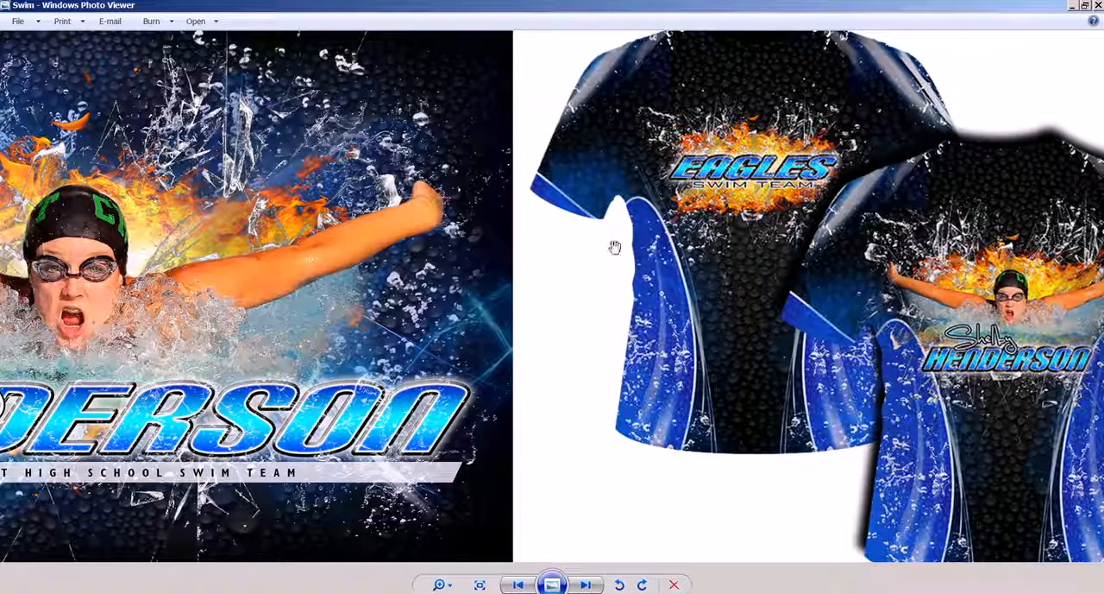
{"action": "scroll", "coordinate": [488, 261], "scroll_direction": "down", "scroll_amount": 1}
{"action": "scroll", "coordinate": [488, 261], "scroll_direction": "down", "scroll_amount": 2}
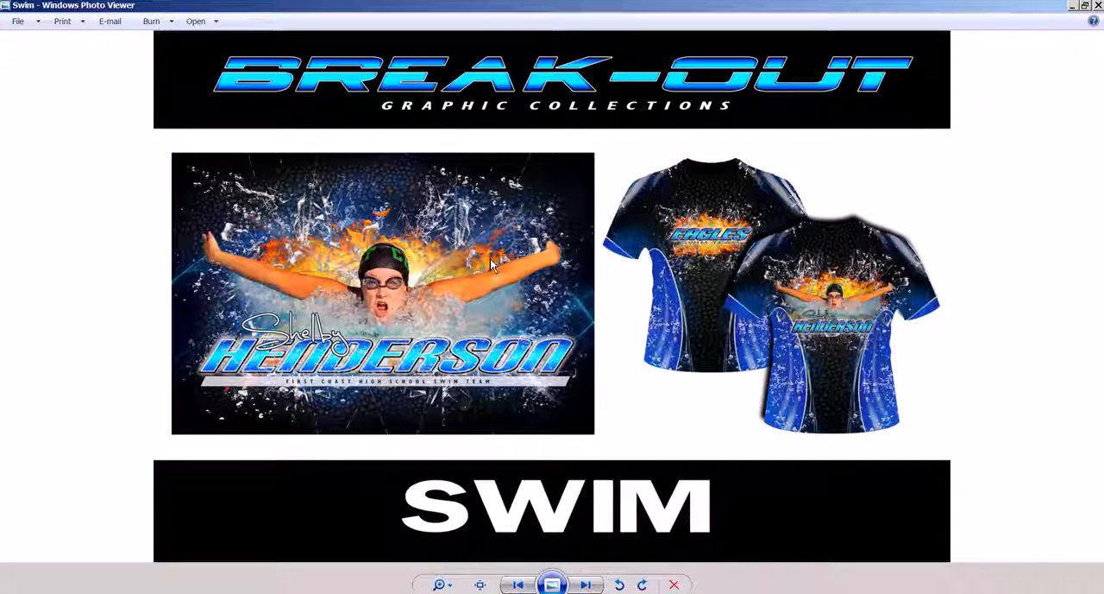
{"action": "key", "text": "Right"}
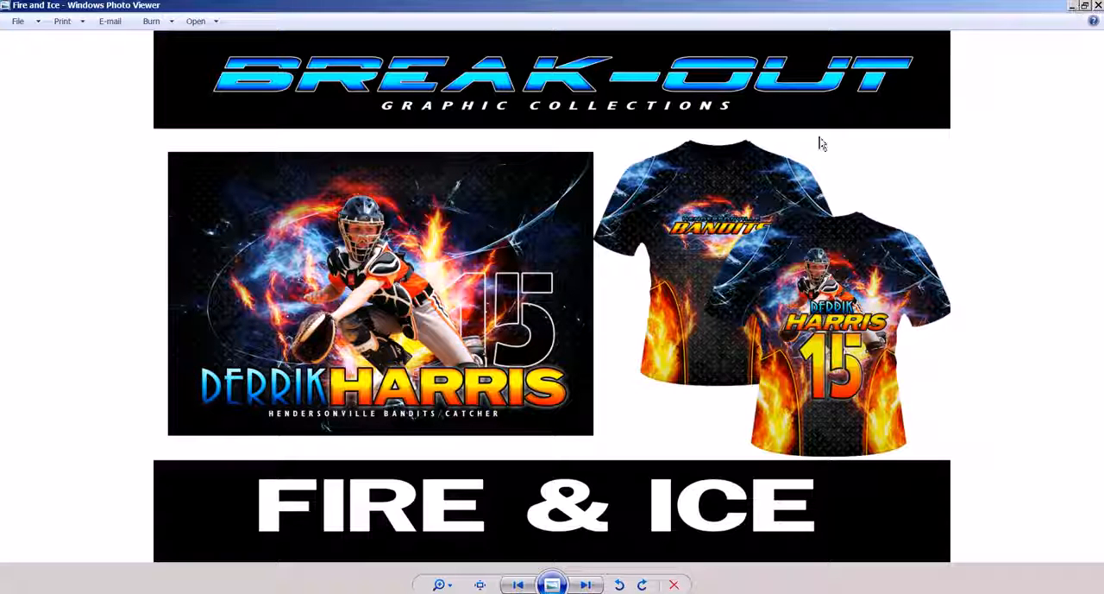
{"action": "left_click", "coordinate": [1097, 5]}
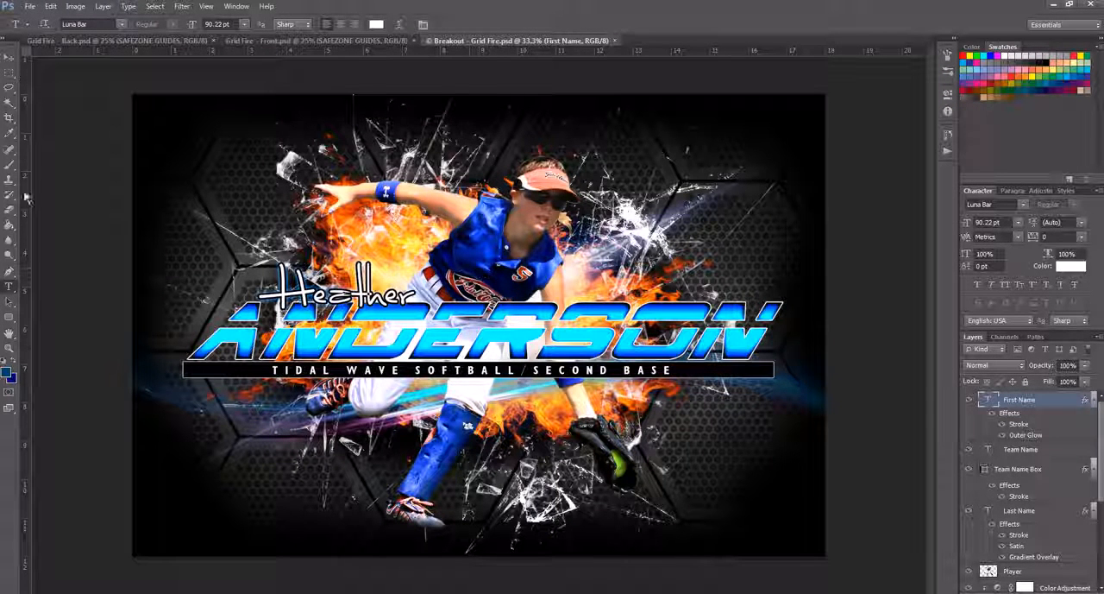
Step: Shift the Broken-Glass layer slightly to the right on the poster, and compare the design with that layer hidden and shown
{"action": "left_click", "coordinate": [8, 56]}
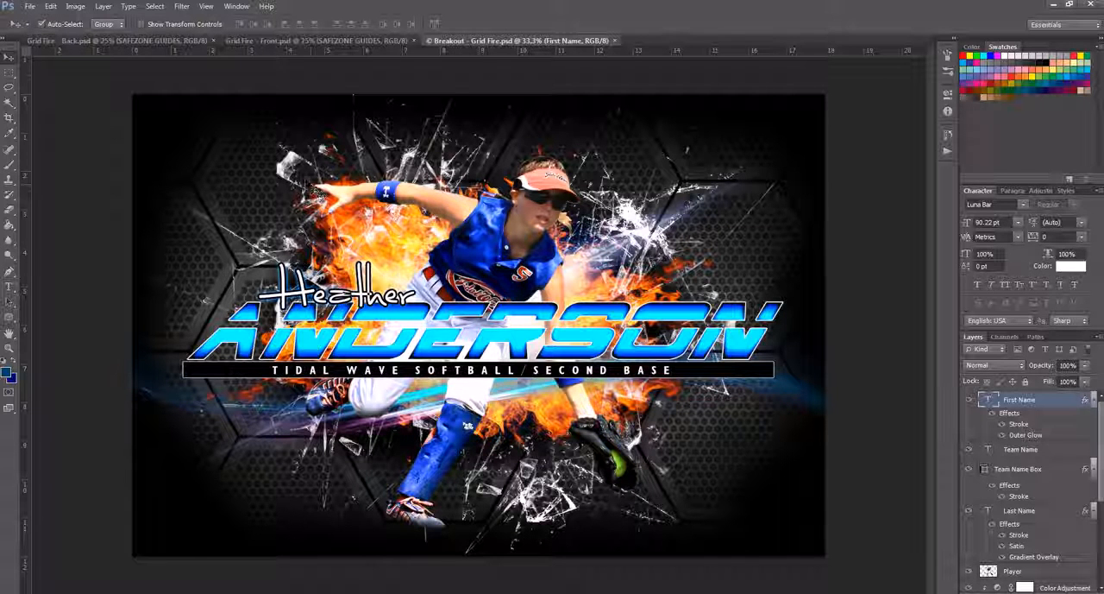
{"action": "left_click", "coordinate": [312, 188]}
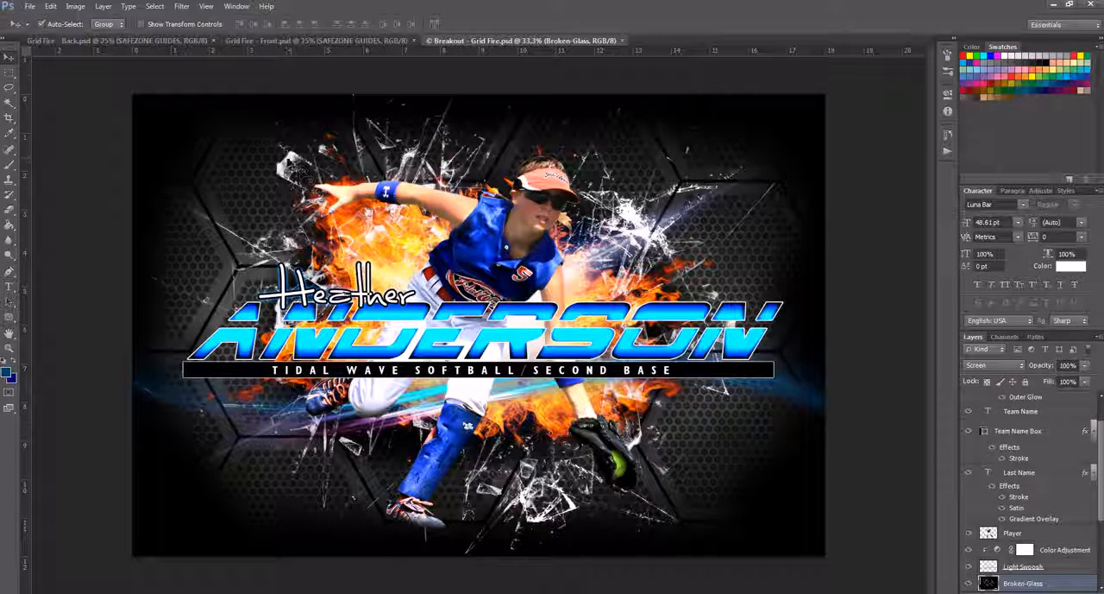
{"action": "left_click_drag", "start_coordinate": [310, 180], "coordinate": [415, 197]}
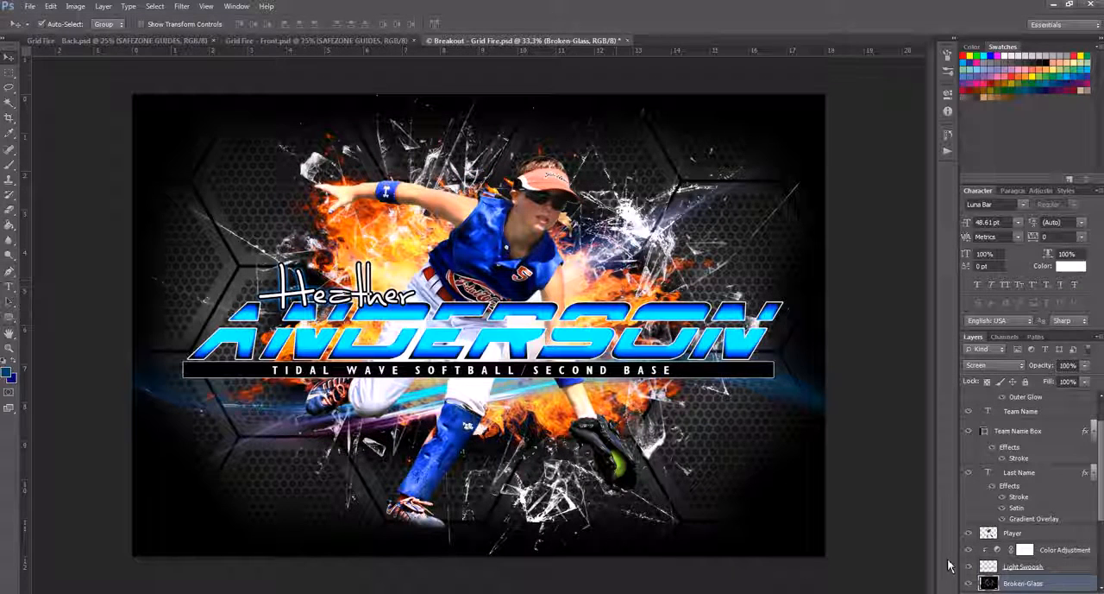
{"action": "left_click", "coordinate": [968, 583]}
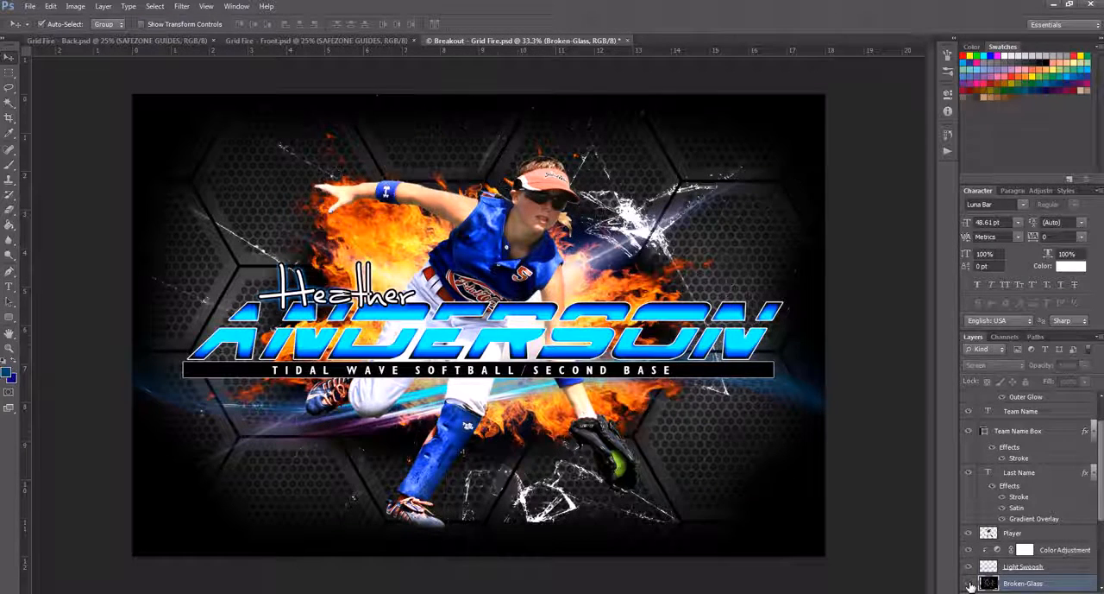
{"action": "left_click", "coordinate": [969, 583]}
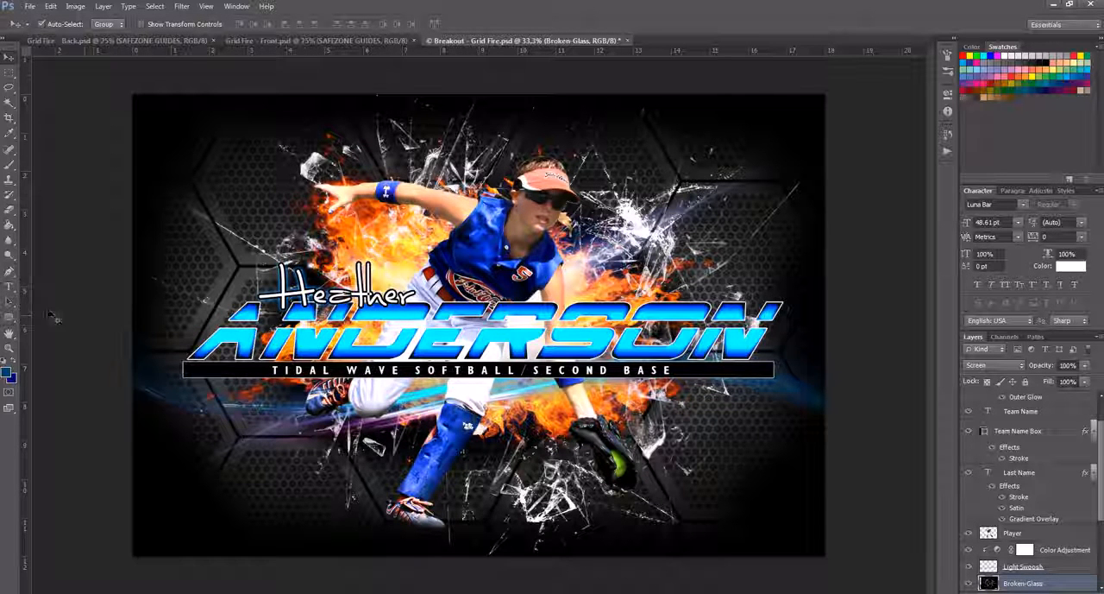
Step: Replace the large last-name text on the poster with the new player's last name
{"action": "left_click", "coordinate": [10, 286]}
{"action": "left_click_drag", "start_coordinate": [191, 335], "coordinate": [740, 356]}
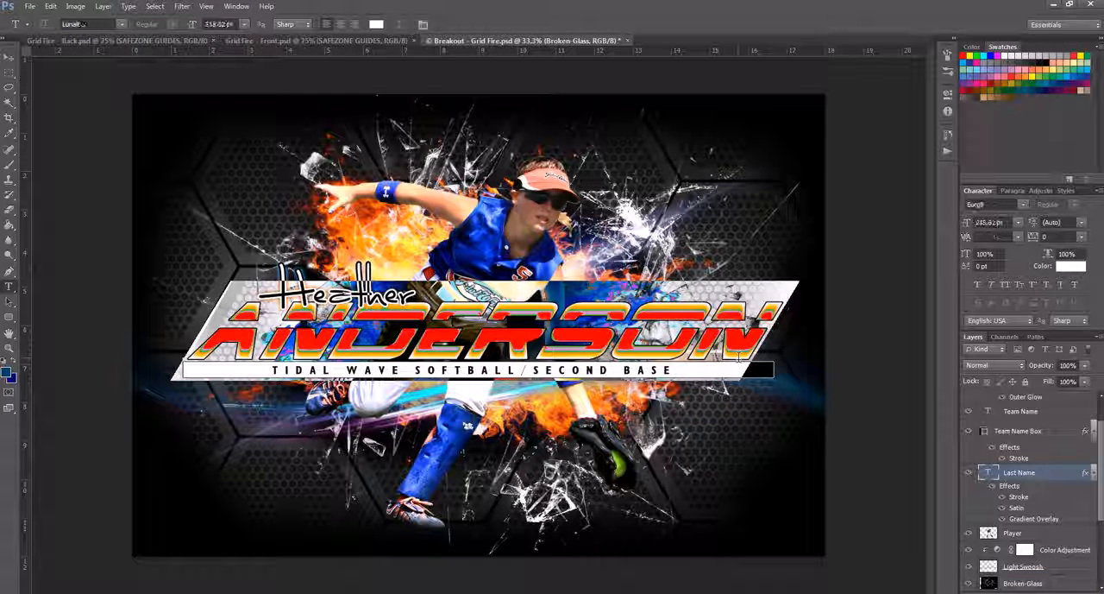
{"action": "left_click", "coordinate": [740, 355]}
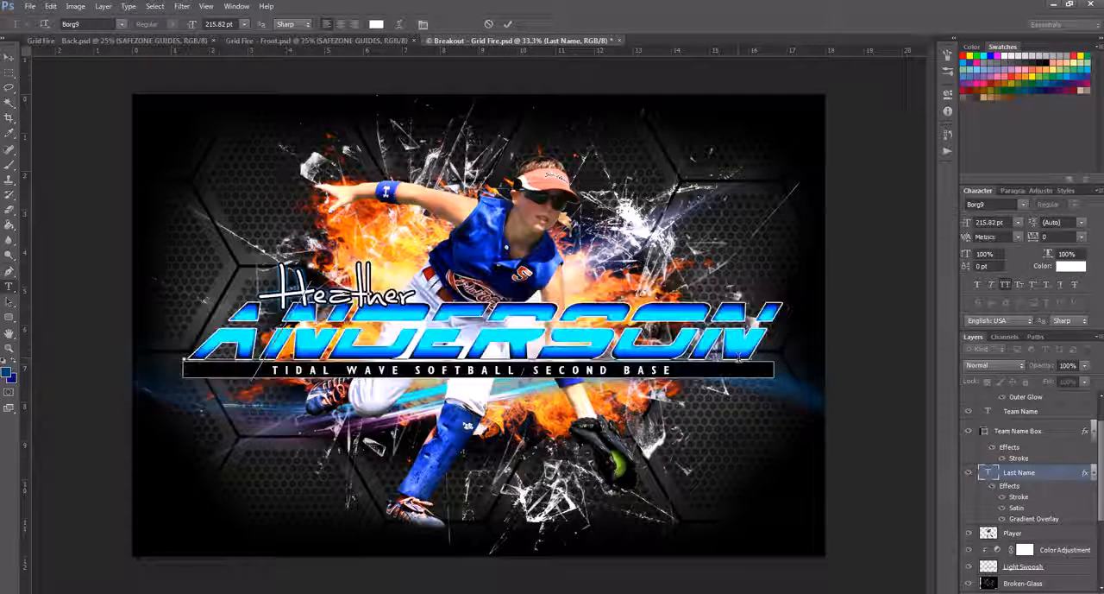
{"action": "type", "text": "DAVIS"}
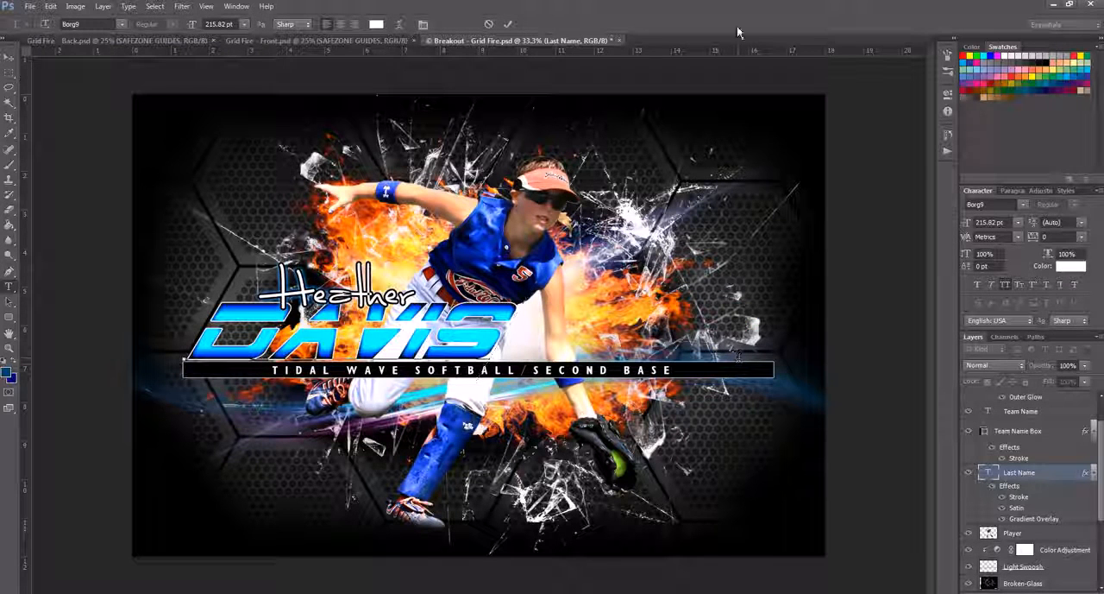
{"action": "left_click", "coordinate": [508, 24]}
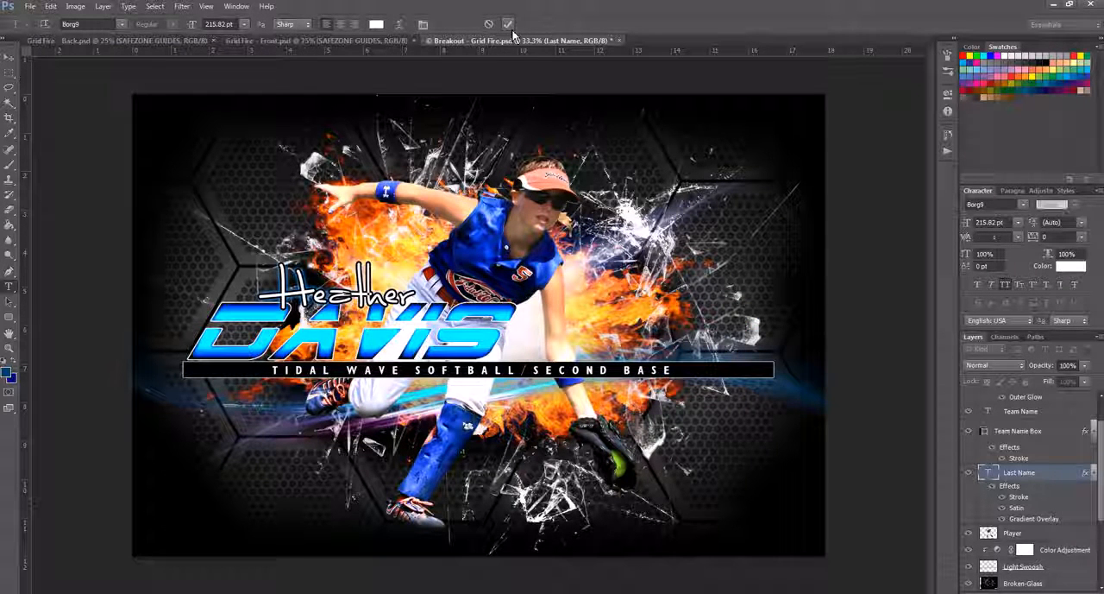
Step: Stretch the last-name text horizontally to about 169% so it spans the width of the team name box
{"action": "key", "text": "ctrl+t"}
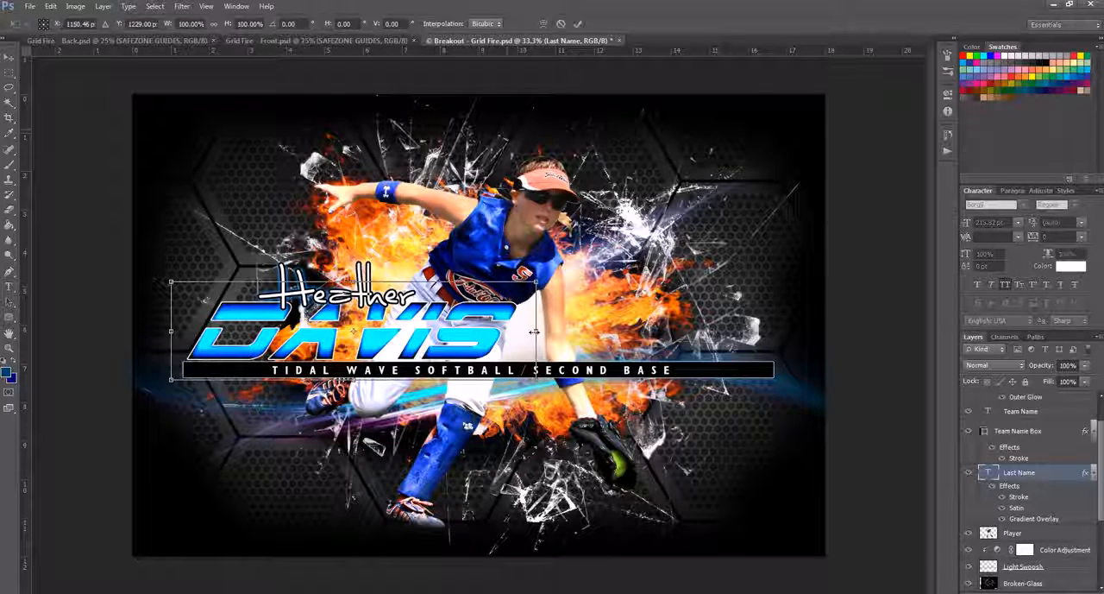
{"action": "left_click_drag", "start_coordinate": [560, 332], "coordinate": [787, 329]}
{"action": "key", "text": "t"}
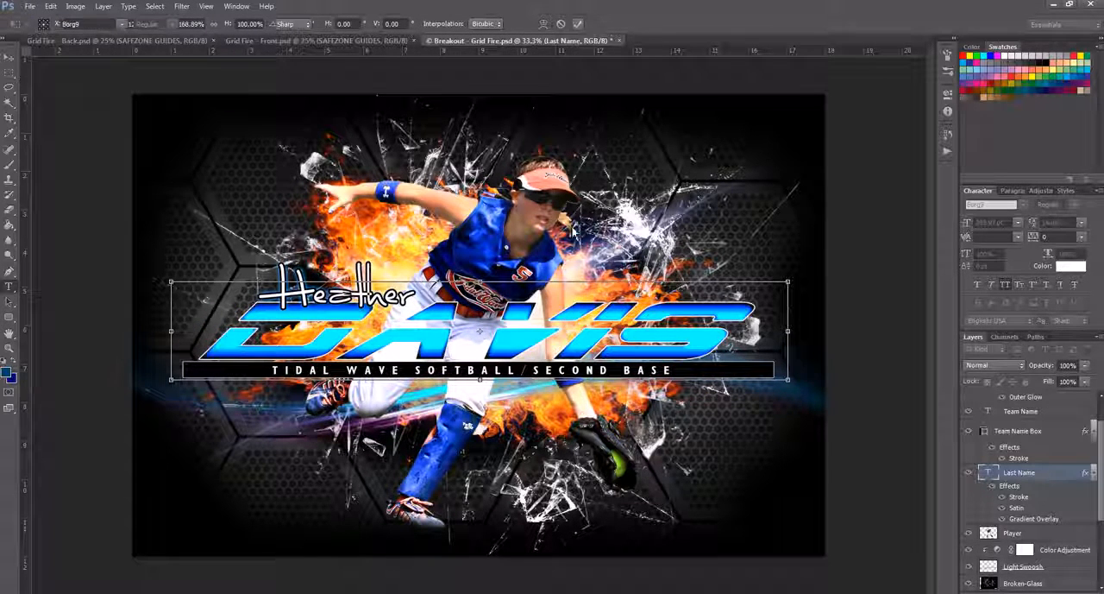
{"action": "key", "text": "Return"}
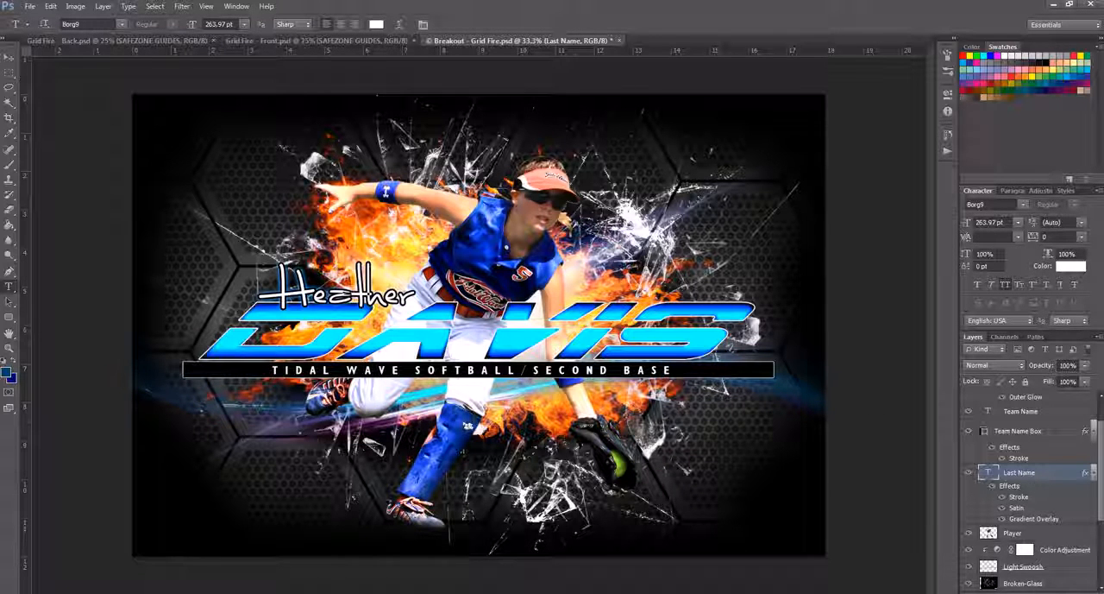
Step: Try a red ff0000 stroke color on the last-name text and set it back to white
{"action": "double_click", "coordinate": [1019, 497]}
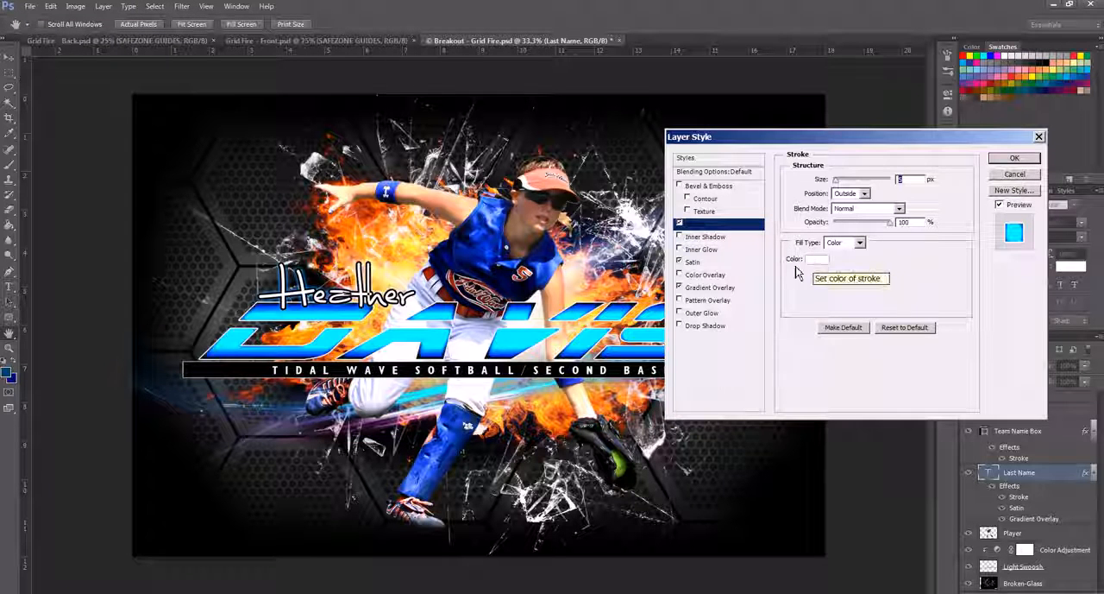
{"action": "left_click", "coordinate": [816, 264]}
{"action": "left_click_drag", "start_coordinate": [632, 242], "coordinate": [650, 237]}
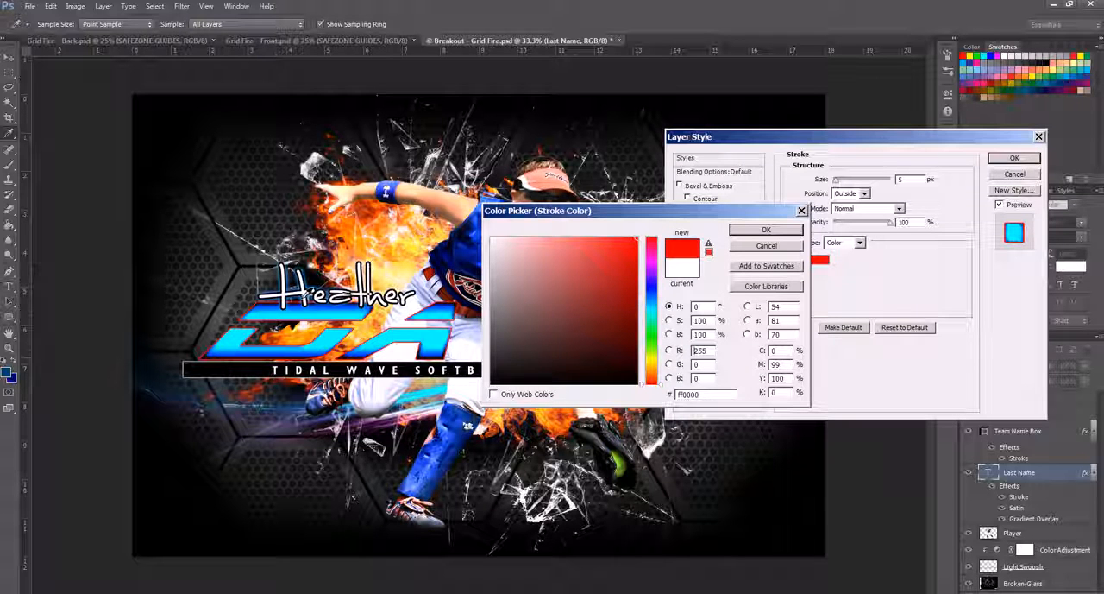
{"action": "left_click", "coordinate": [682, 266]}
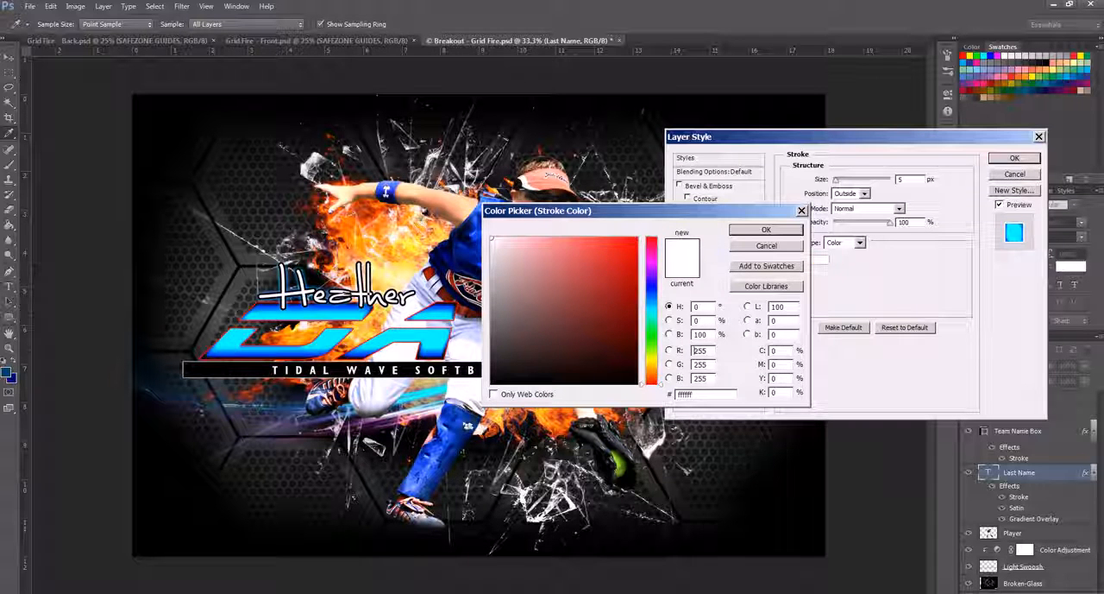
{"action": "left_click", "coordinate": [765, 230]}
Step: Change the last-name text's Satin effect color to bright red
{"action": "left_click", "coordinate": [697, 262]}
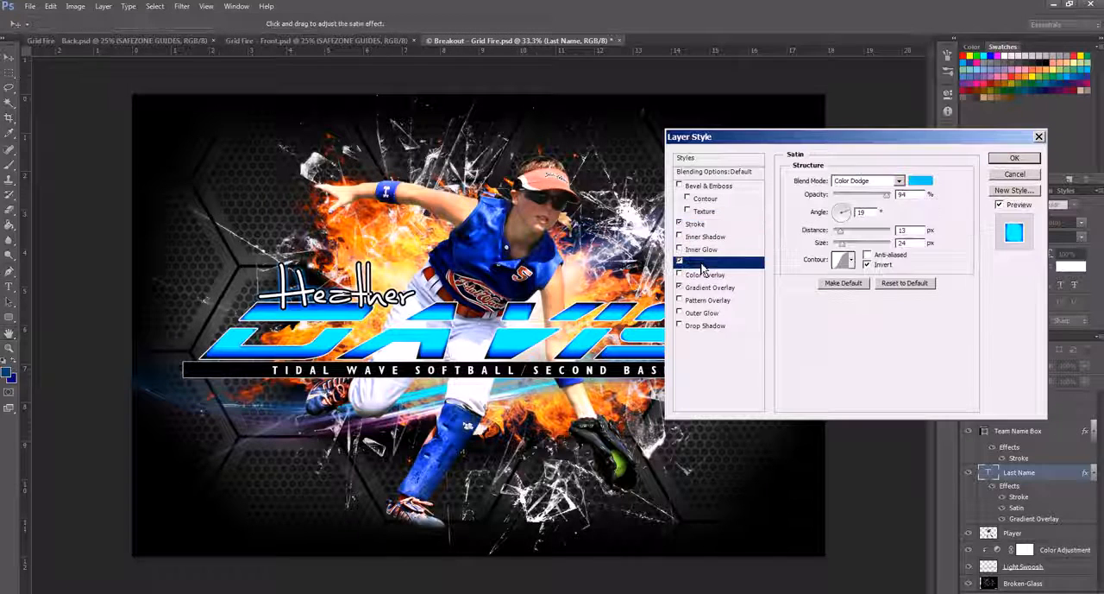
{"action": "left_click", "coordinate": [920, 181]}
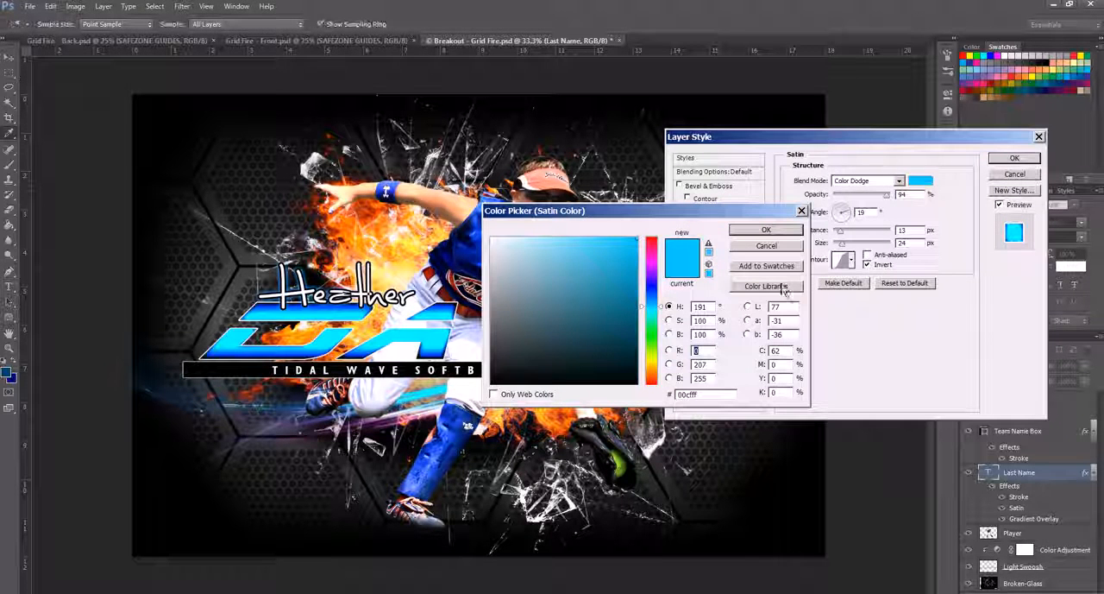
{"action": "left_click", "coordinate": [654, 238]}
{"action": "left_click_drag", "start_coordinate": [630, 245], "coordinate": [643, 240]}
{"action": "left_click", "coordinate": [766, 230]}
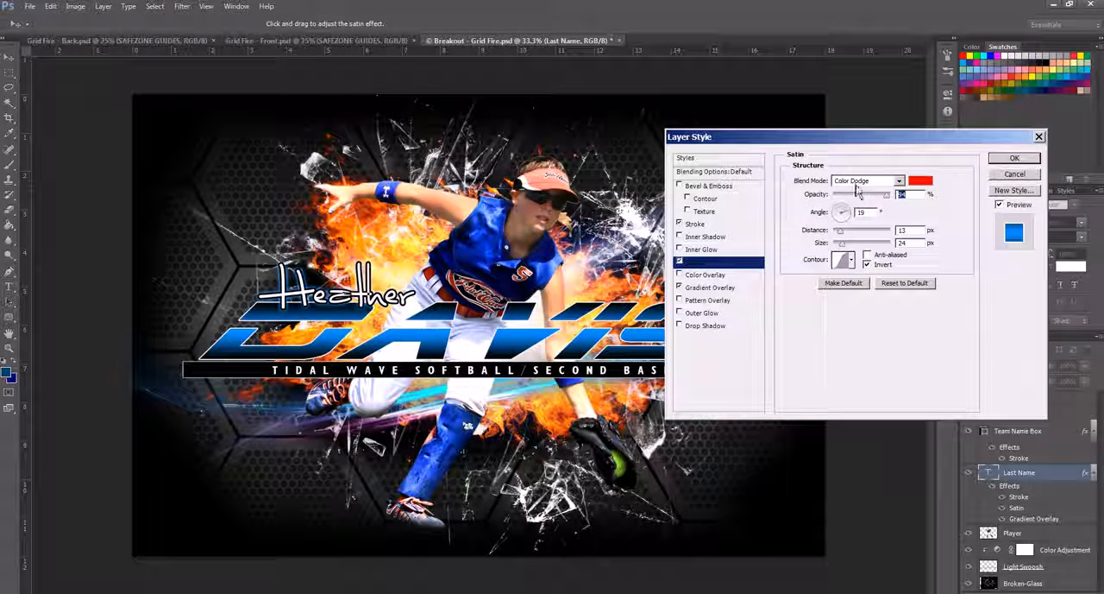
Step: Change the middle color stop of the last name's Gradient Overlay to red c50000
{"action": "left_click", "coordinate": [700, 288]}
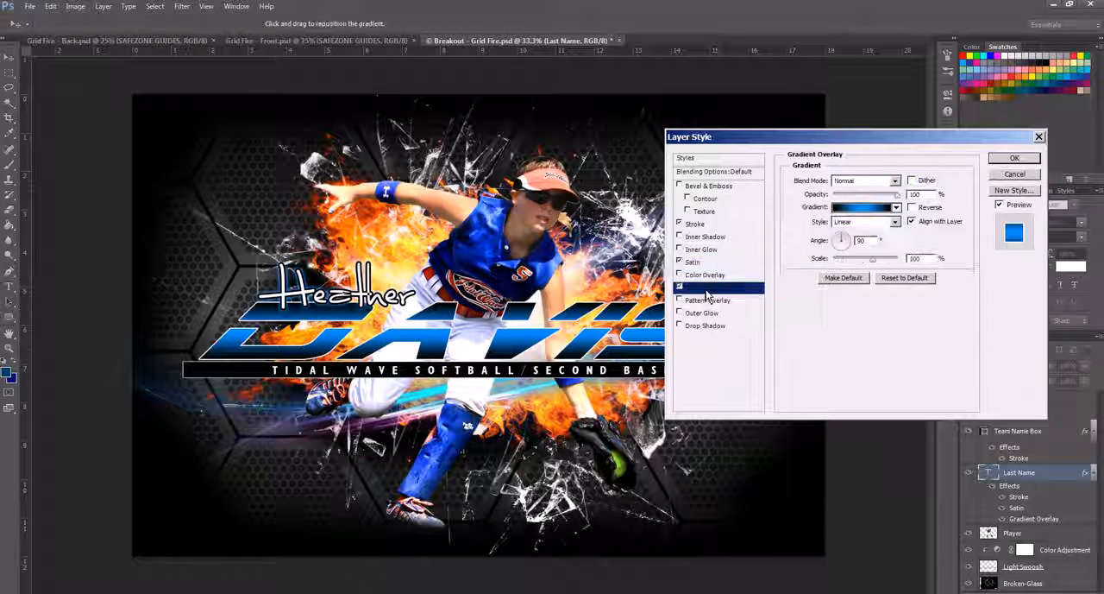
{"action": "left_click", "coordinate": [866, 208]}
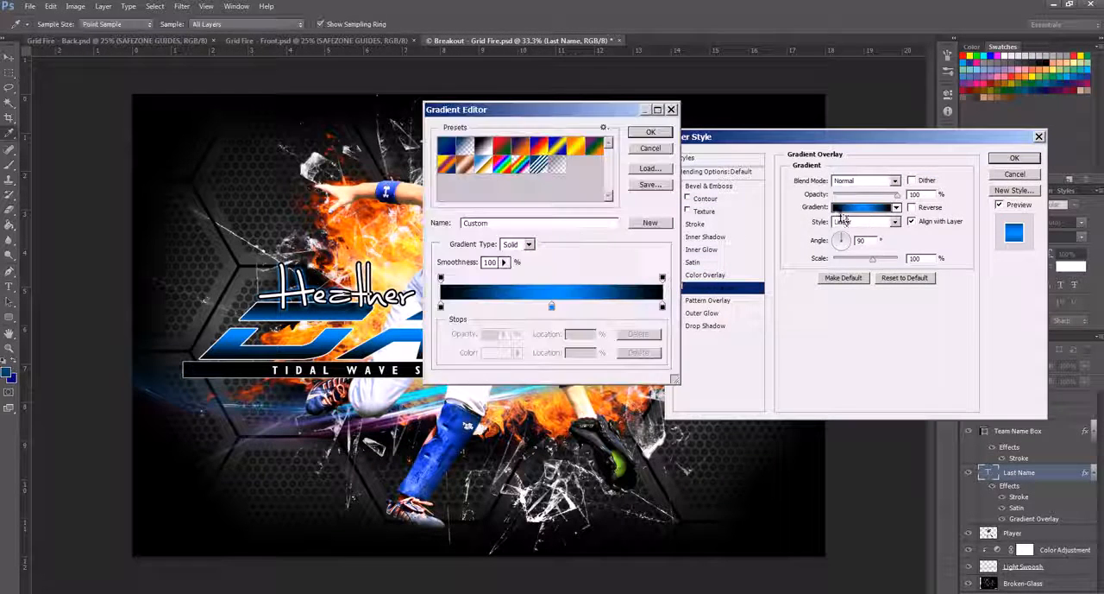
{"action": "double_click", "coordinate": [553, 307]}
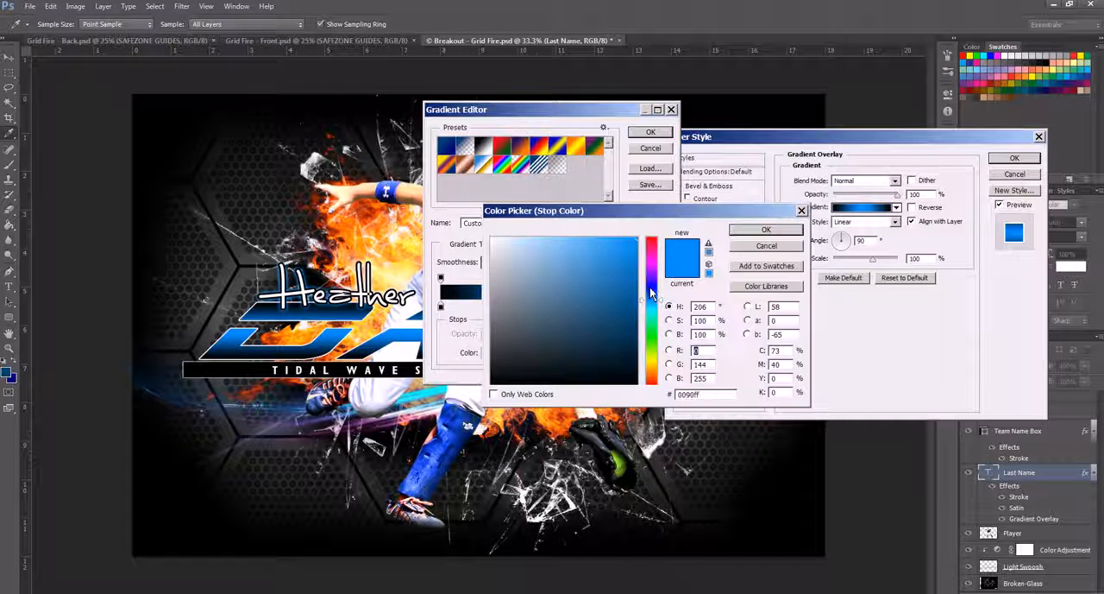
{"action": "left_click_drag", "start_coordinate": [641, 274], "coordinate": [643, 239]}
{"action": "left_click", "coordinate": [631, 289]}
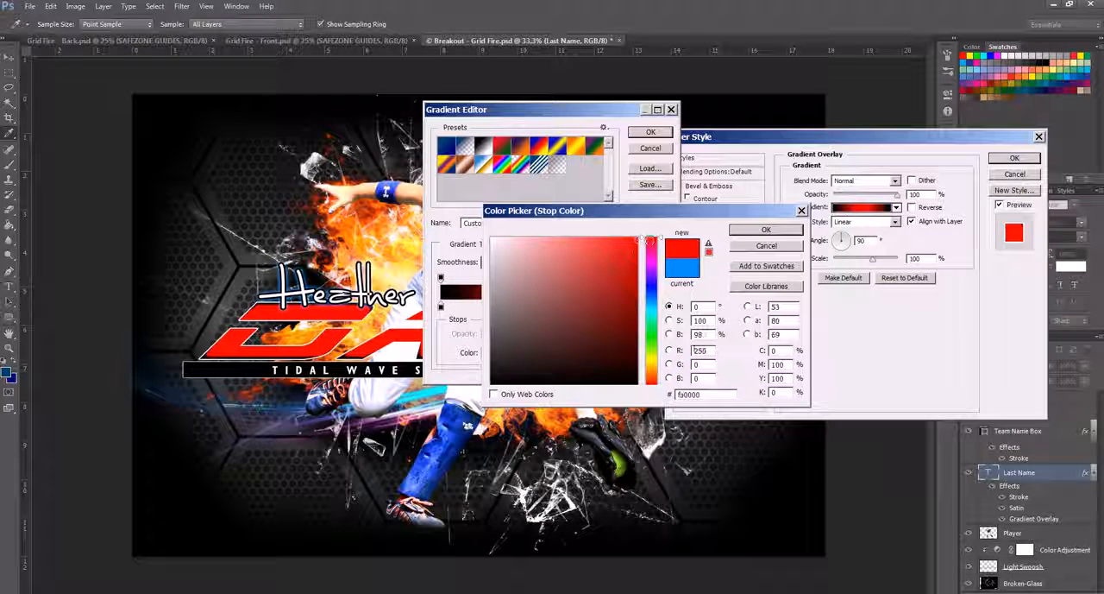
{"action": "left_click_drag", "start_coordinate": [632, 290], "coordinate": [640, 323]}
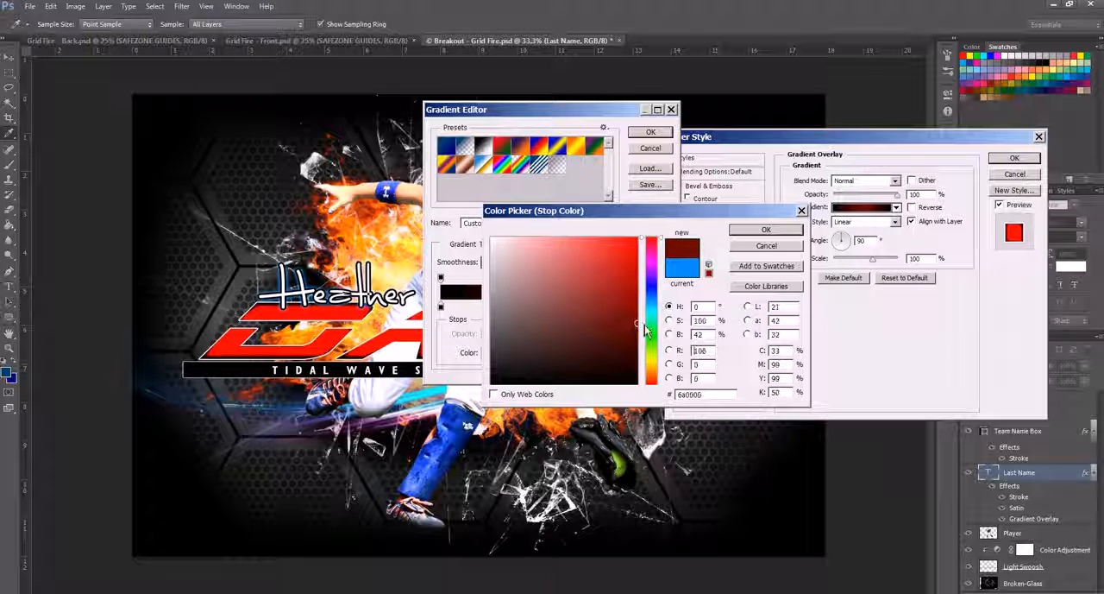
{"action": "left_click", "coordinate": [742, 229]}
{"action": "left_click", "coordinate": [668, 134]}
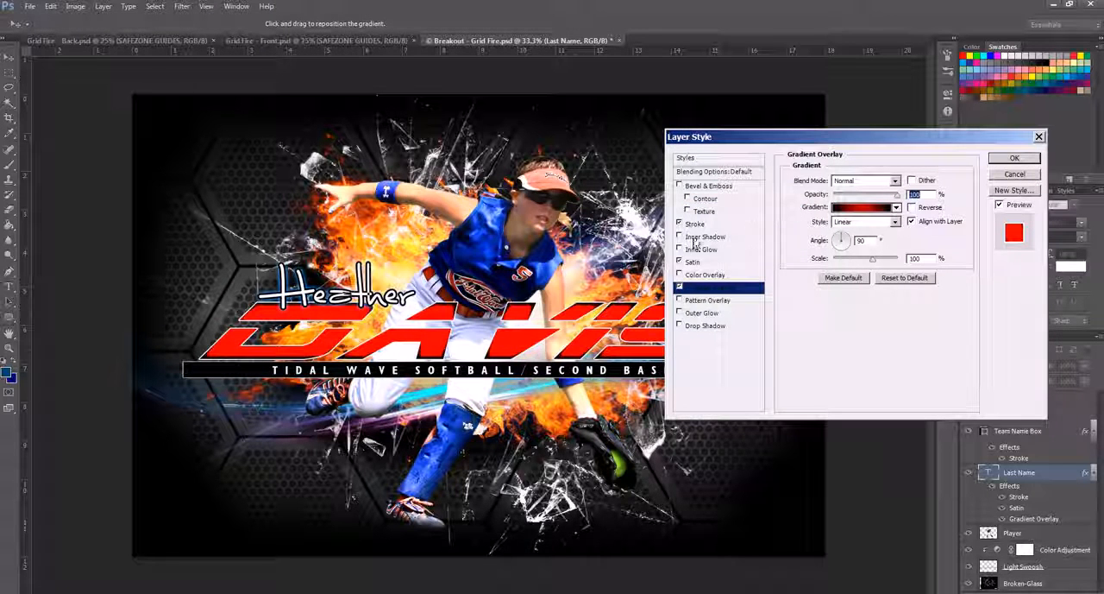
Step: Darken the last name's Satin color to deep red 820202 and apply the layer style
{"action": "left_click", "coordinate": [698, 264]}
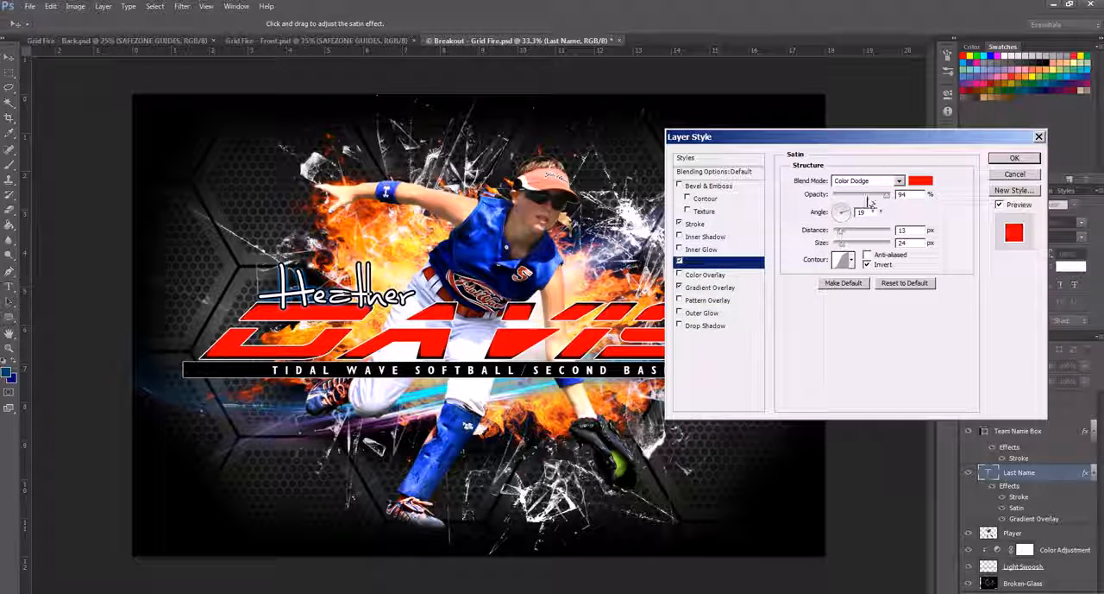
{"action": "left_click", "coordinate": [920, 180]}
{"action": "left_click", "coordinate": [637, 286]}
{"action": "left_click_drag", "start_coordinate": [635, 294], "coordinate": [635, 308]}
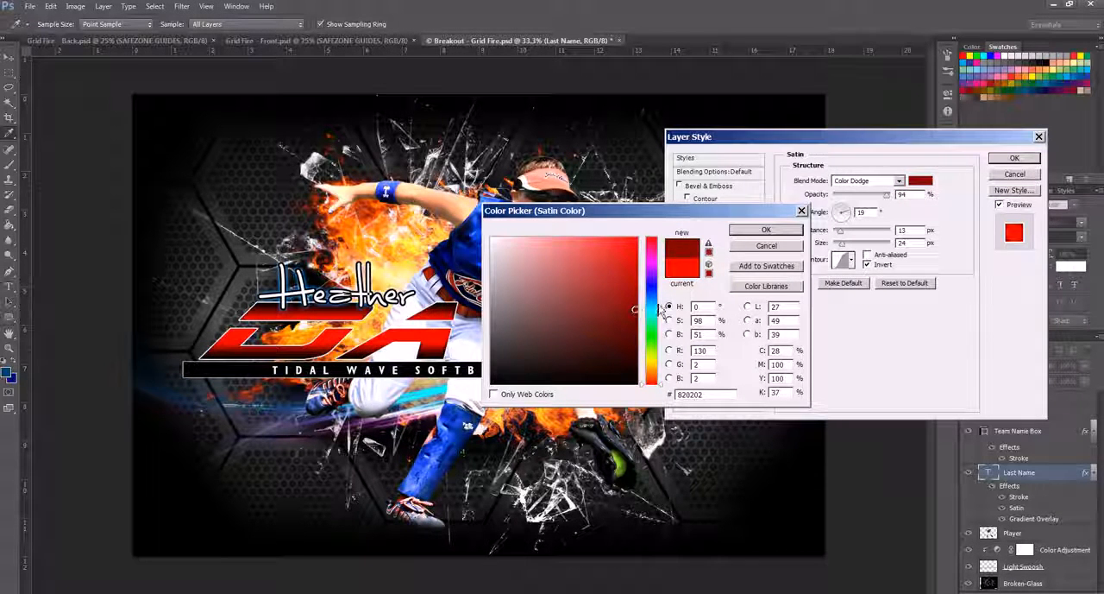
{"action": "left_click", "coordinate": [767, 229]}
{"action": "left_click", "coordinate": [1014, 159]}
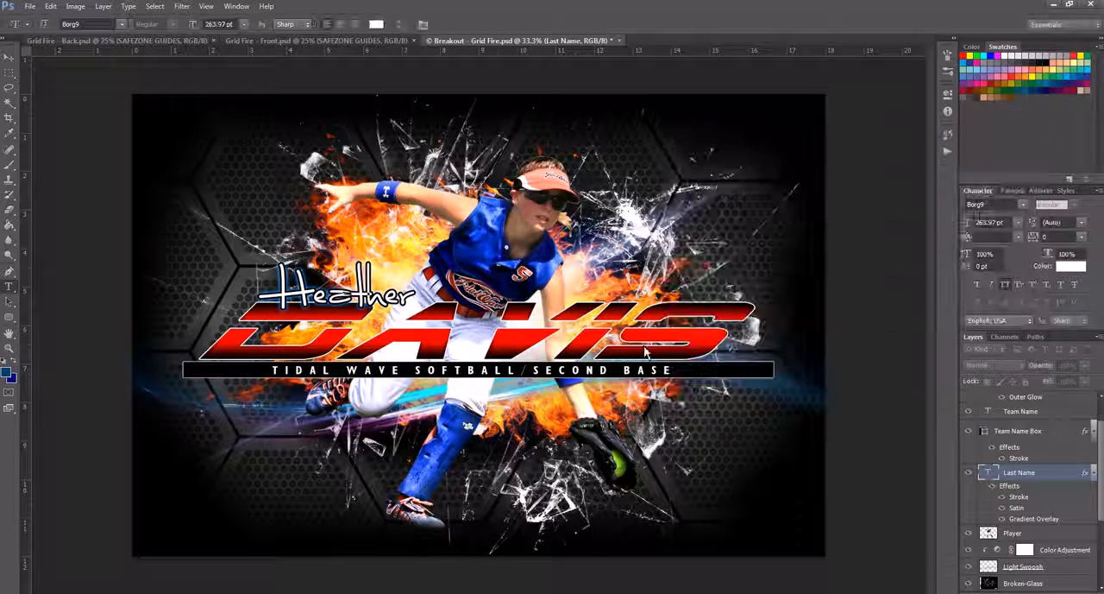
Step: View the Grid Fire front and back shirt templates
{"action": "left_click", "coordinate": [293, 41]}
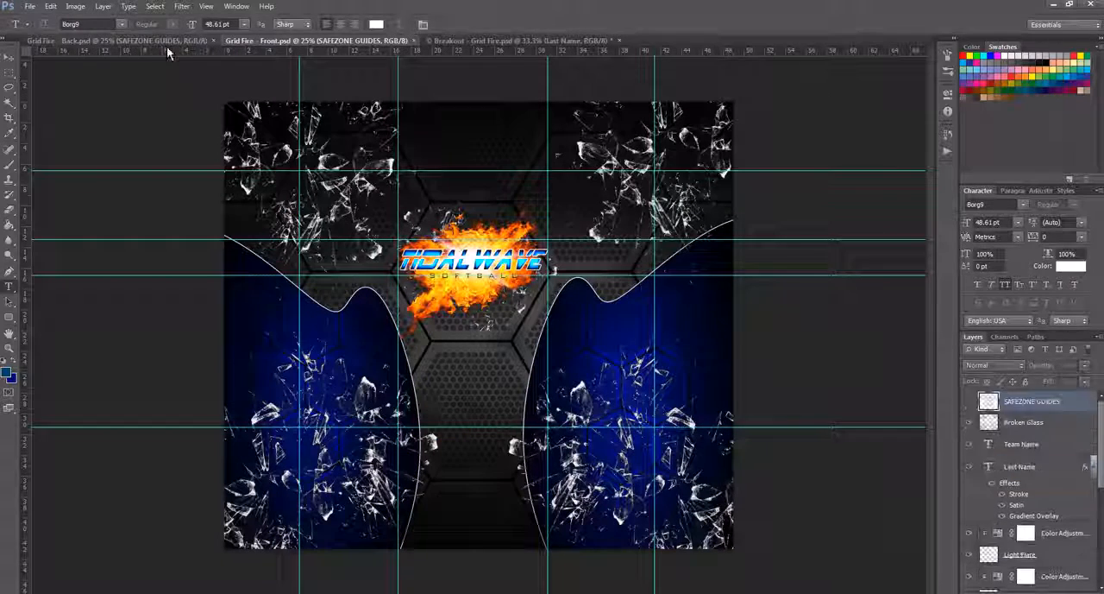
{"action": "left_click", "coordinate": [165, 43]}
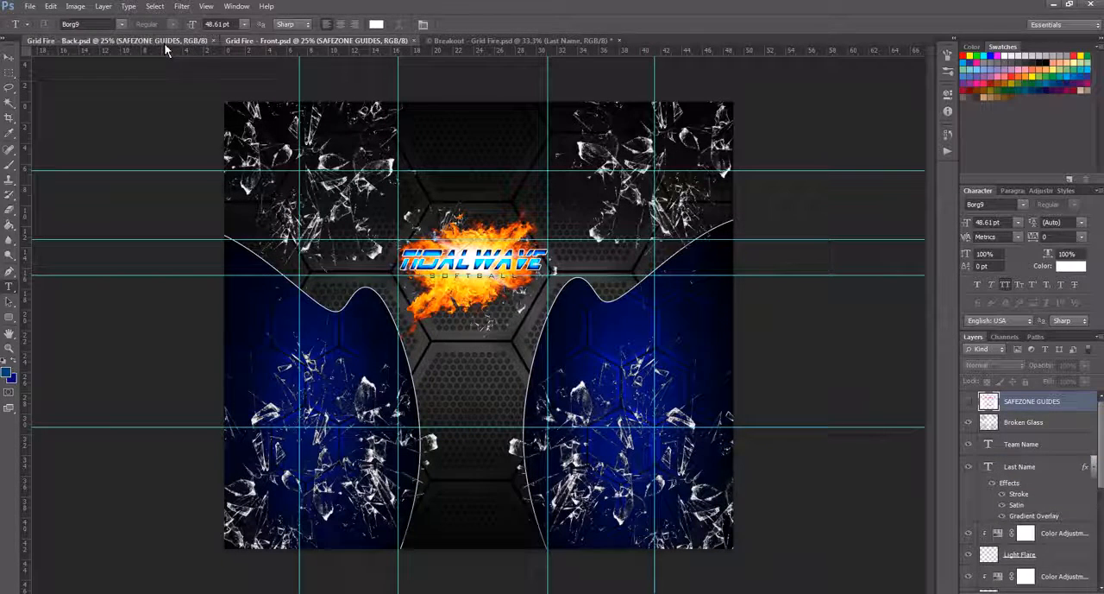
Step: Show the SAFEZONE GUIDES layer on the front shirt template, try it at 29% opacity, and restore it to 100%
{"action": "left_click", "coordinate": [330, 42]}
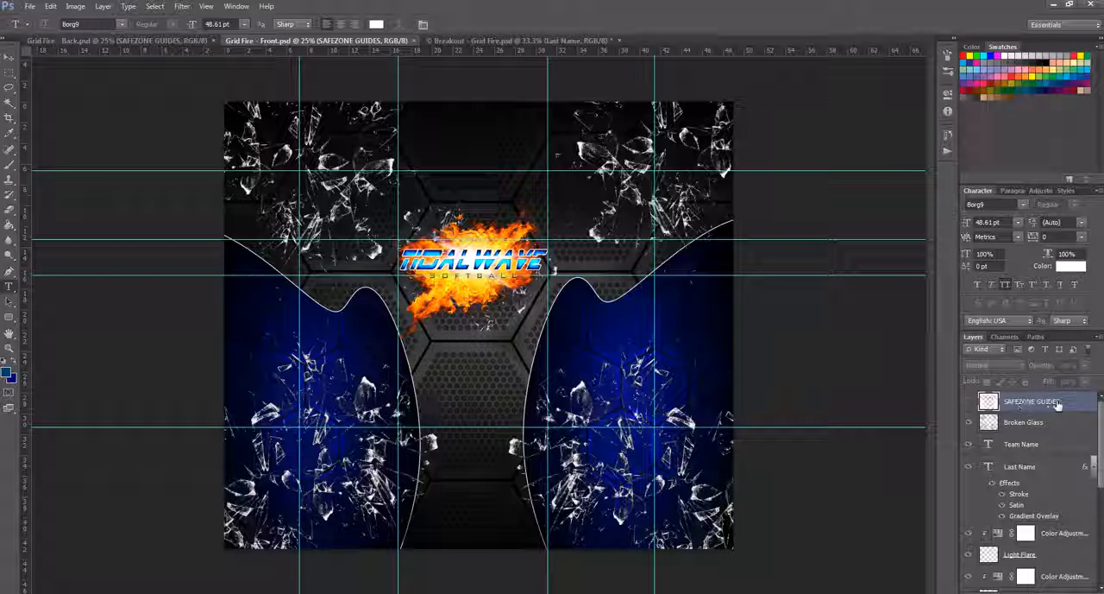
{"action": "left_click", "coordinate": [970, 403]}
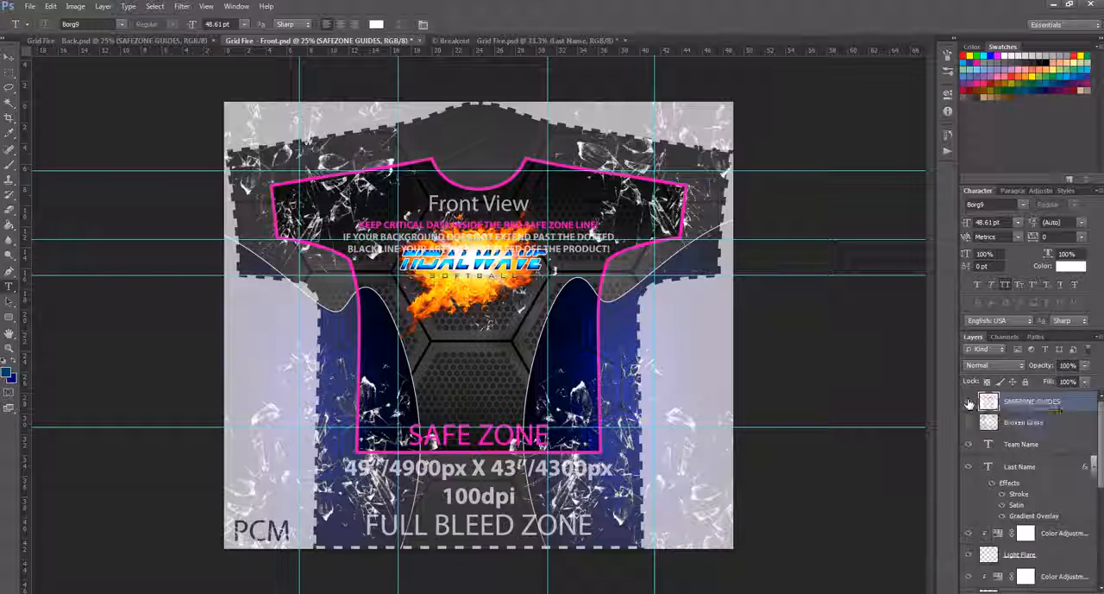
{"action": "left_click", "coordinate": [1086, 364]}
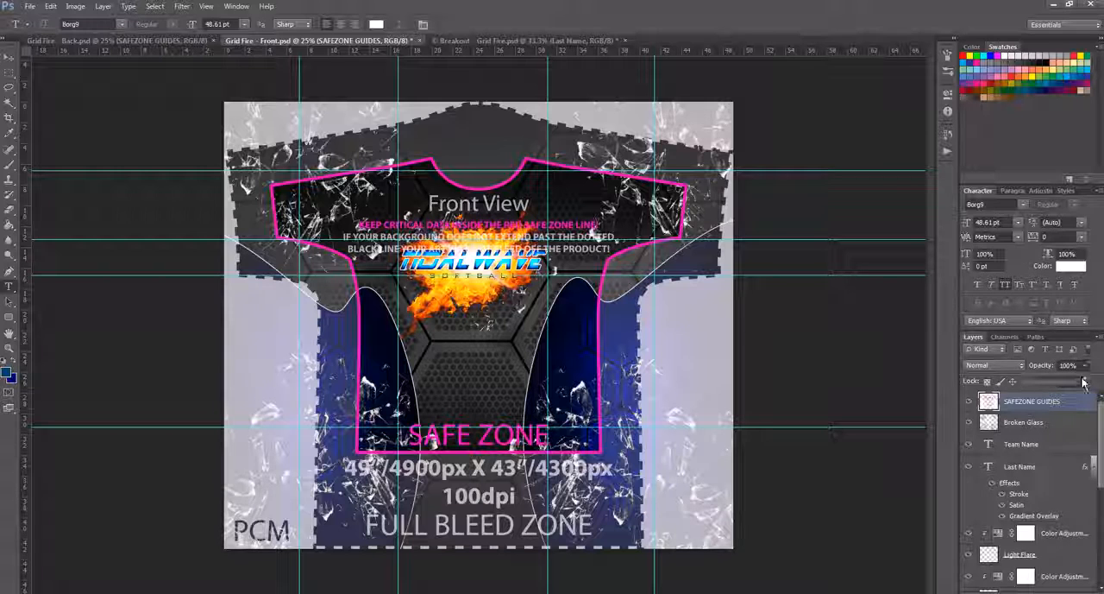
{"action": "left_click_drag", "start_coordinate": [1083, 380], "coordinate": [1045, 391]}
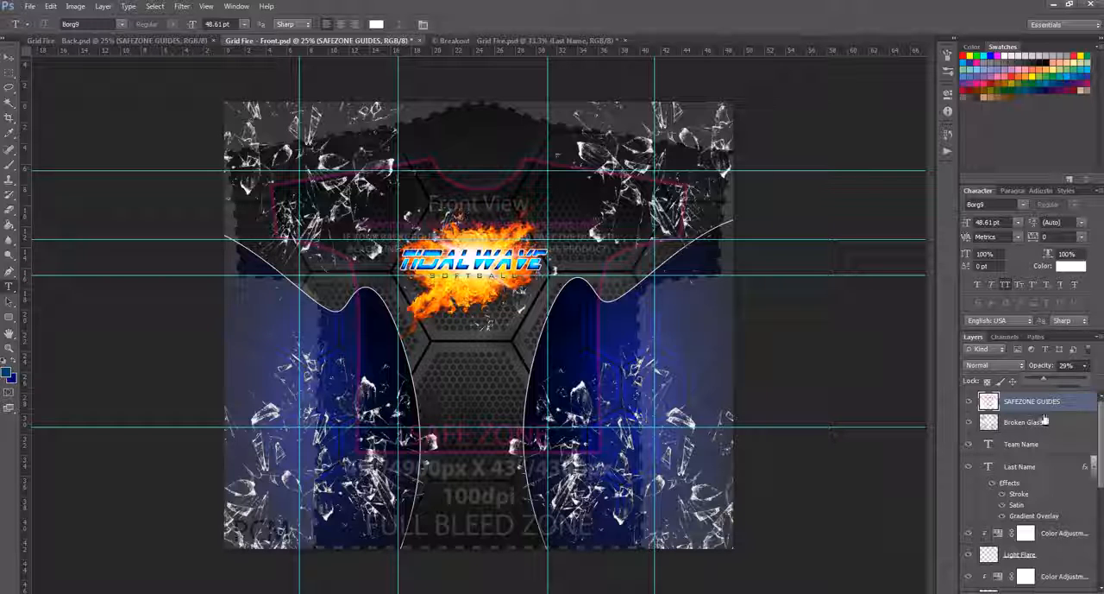
{"action": "left_click_drag", "start_coordinate": [1047, 381], "coordinate": [1094, 377]}
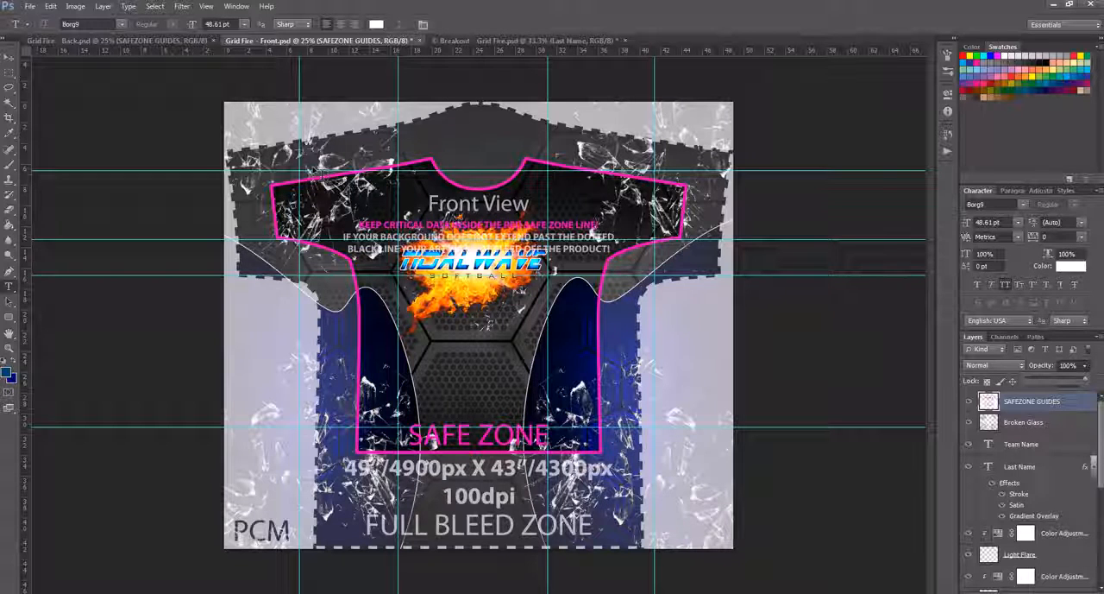
Step: Show the back shirt template's SAFEZONE GUIDES, compare them with the front template's guides, and hide the back guides again
{"action": "left_click", "coordinate": [163, 42]}
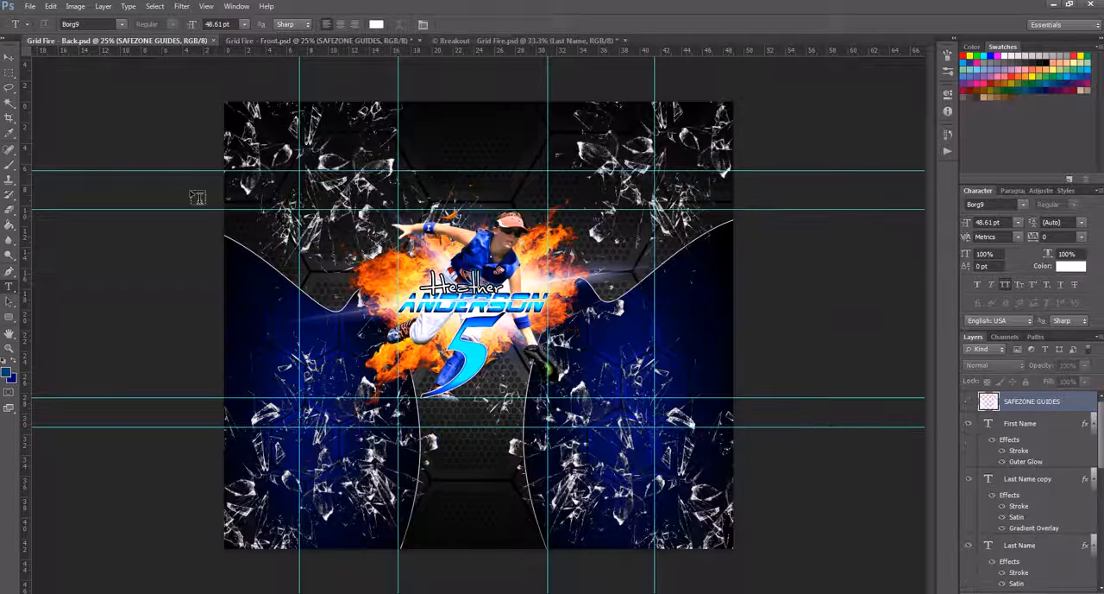
{"action": "left_click", "coordinate": [968, 401]}
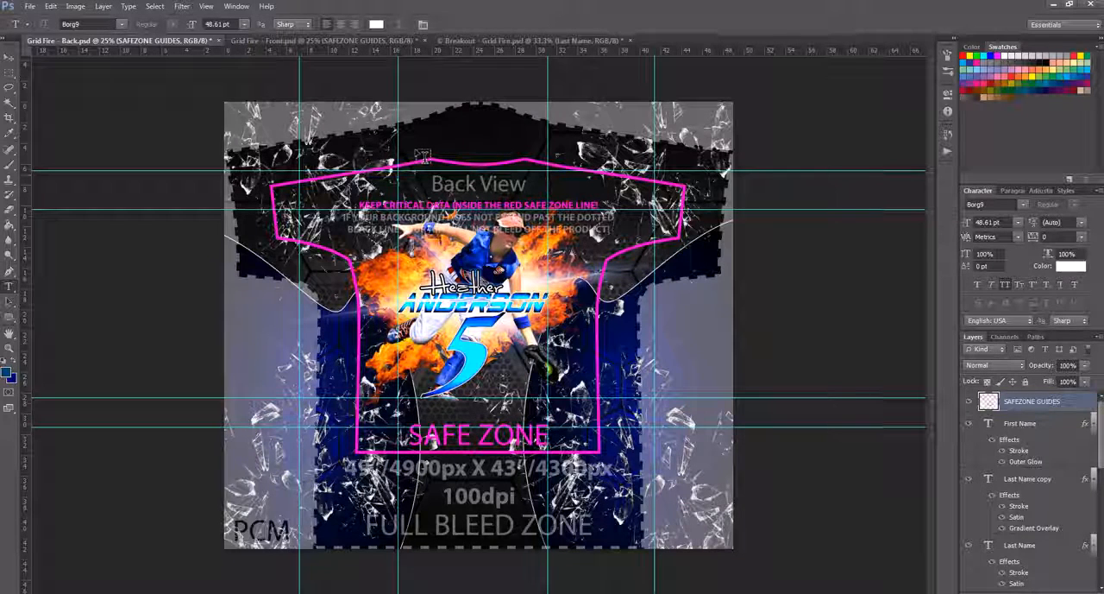
{"action": "left_click", "coordinate": [283, 43]}
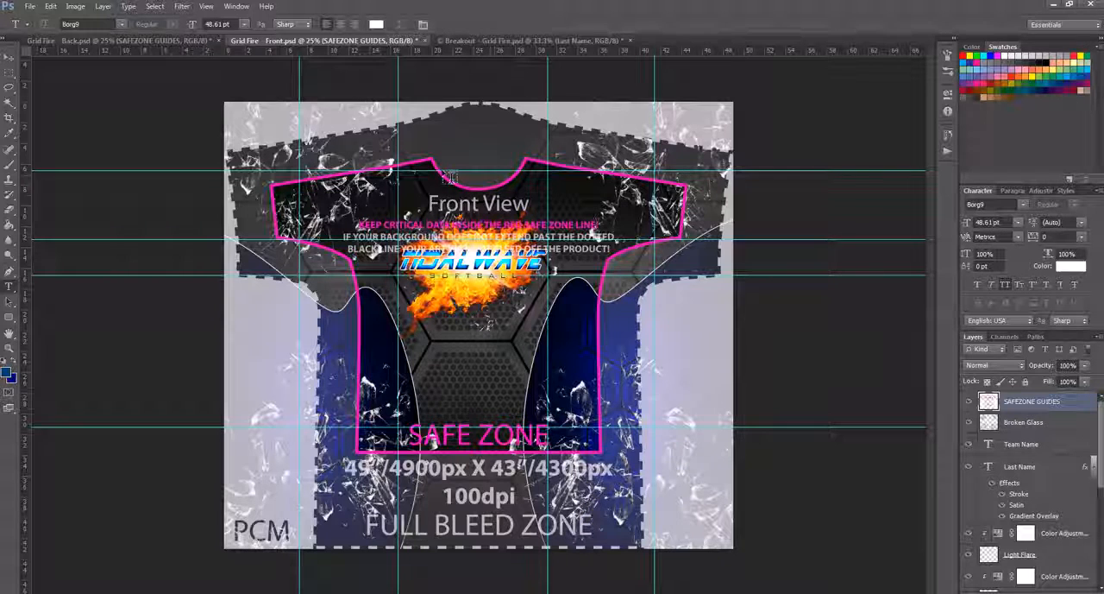
{"action": "left_click", "coordinate": [195, 41]}
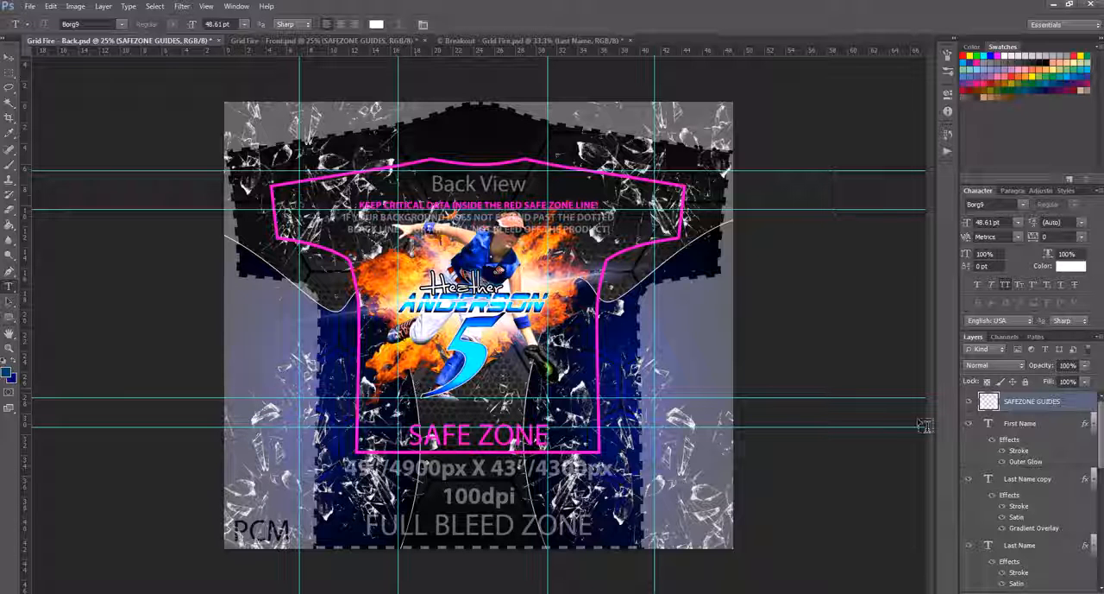
{"action": "left_click", "coordinate": [970, 402]}
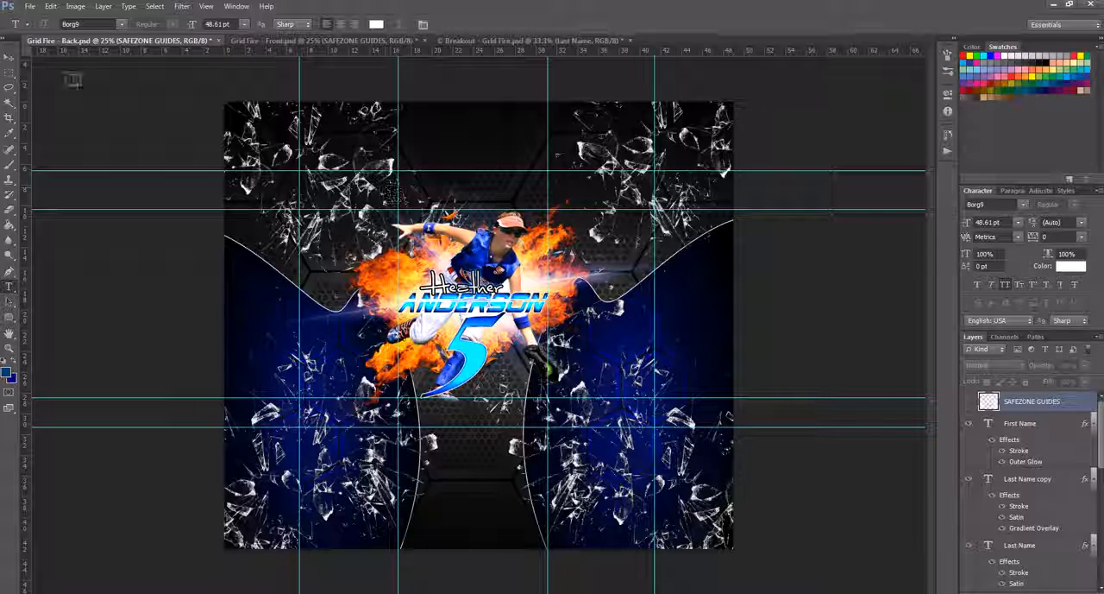
Step: Check which layers lie under the back shirt's right side area, and view the Grid Fire poster for comparison
{"action": "left_click", "coordinate": [9, 56]}
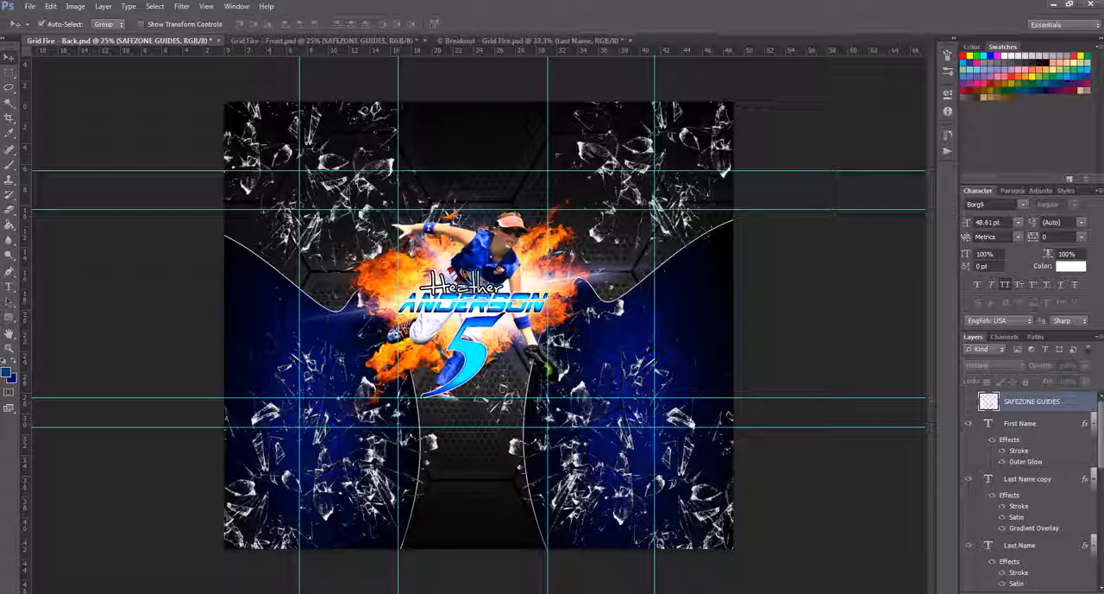
{"action": "right_click", "coordinate": [608, 337]}
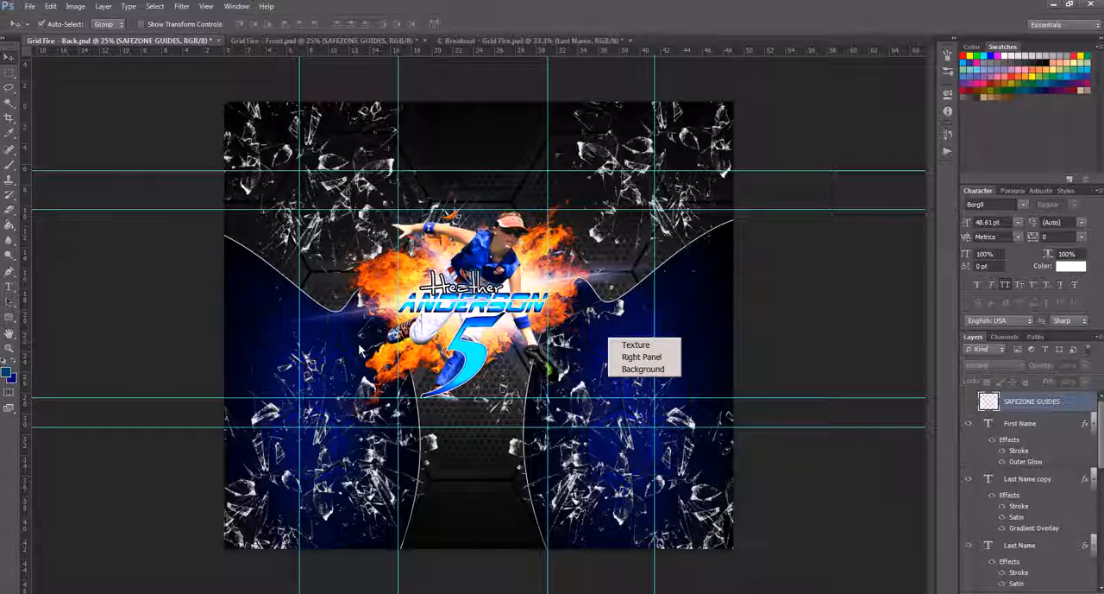
{"action": "left_click", "coordinate": [491, 54]}
{"action": "left_click", "coordinate": [495, 40]}
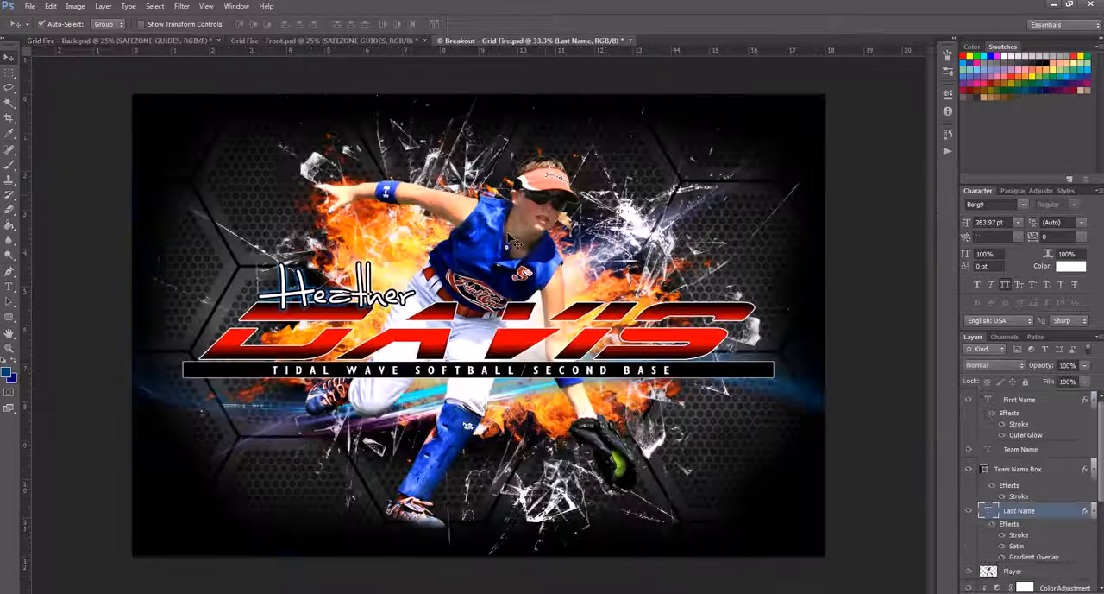
{"action": "left_click", "coordinate": [173, 40]}
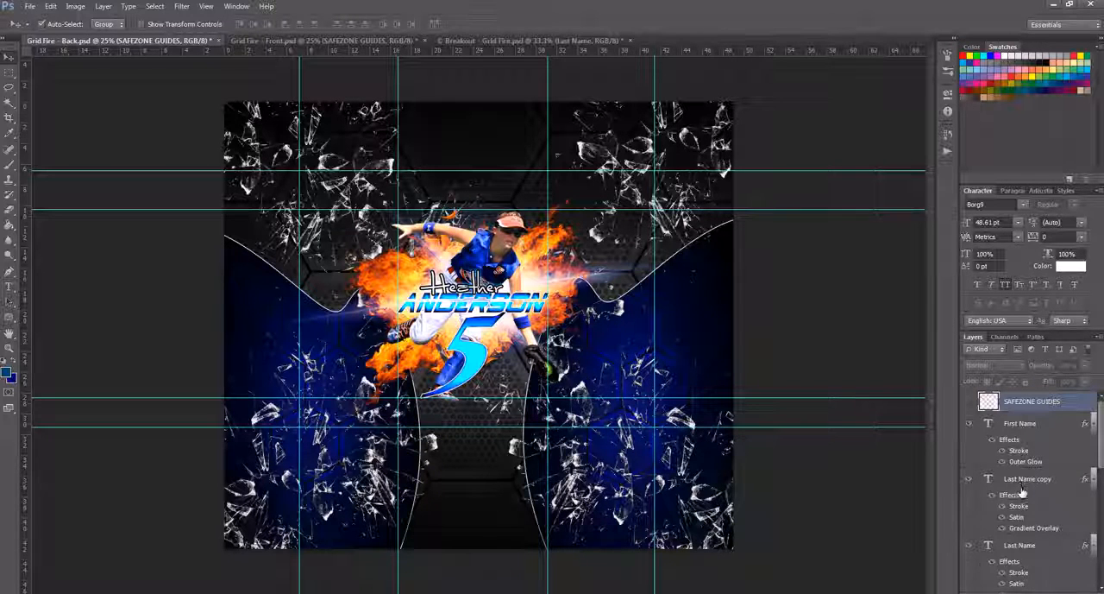
Step: Change the Right Panel shape's fill color on the back shirt template to red db0000
{"action": "scroll", "coordinate": [1022, 491], "scroll_direction": "down", "scroll_amount": 5}
{"action": "scroll", "coordinate": [1022, 492], "scroll_direction": "down", "scroll_amount": 4}
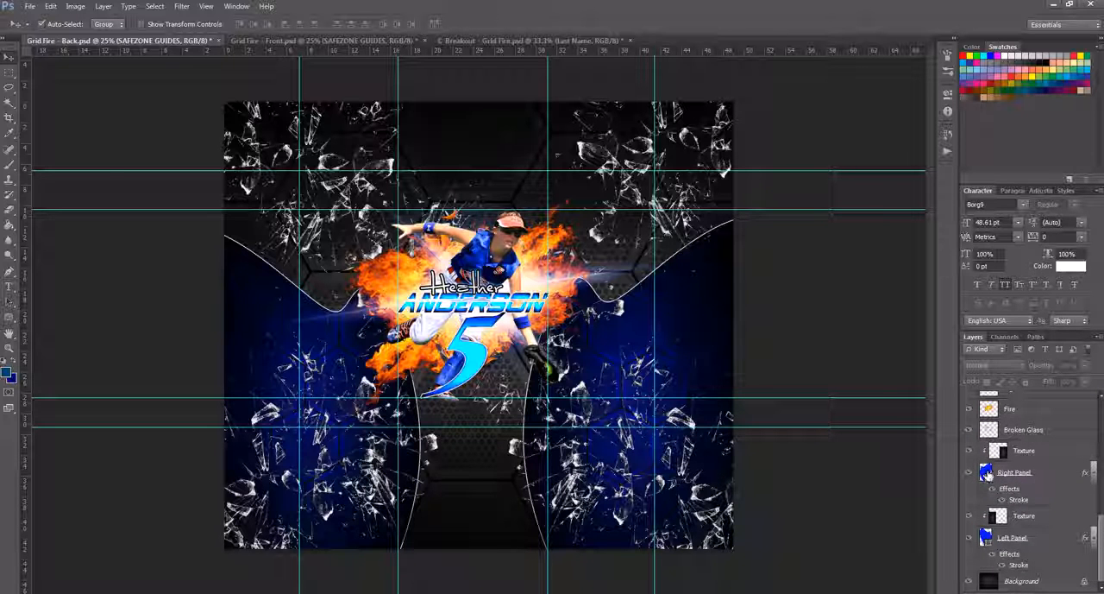
{"action": "double_click", "coordinate": [986, 473]}
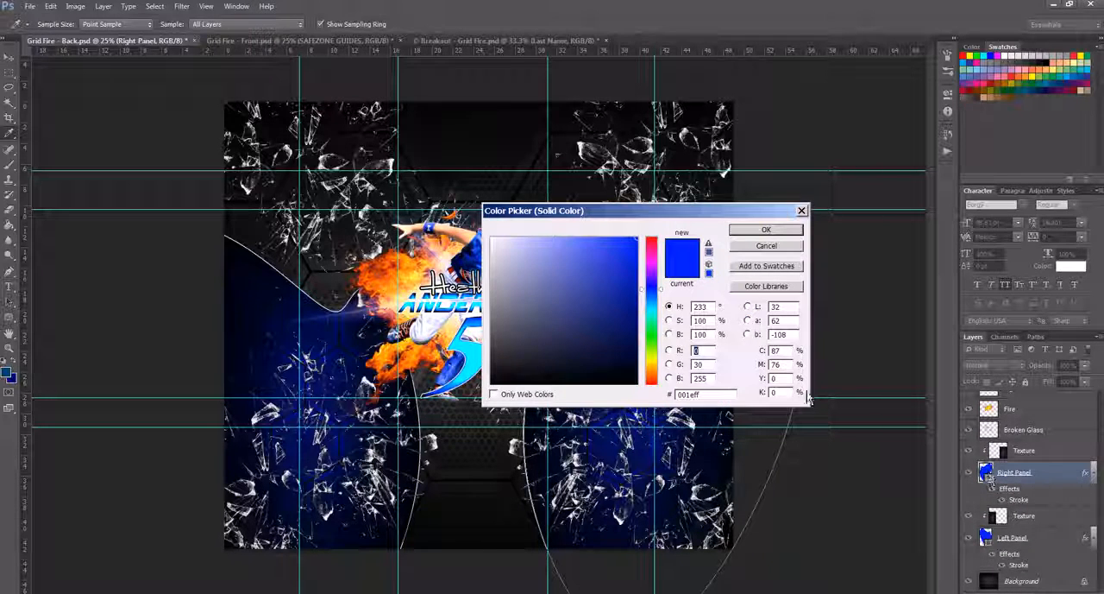
{"action": "left_click", "coordinate": [656, 245]}
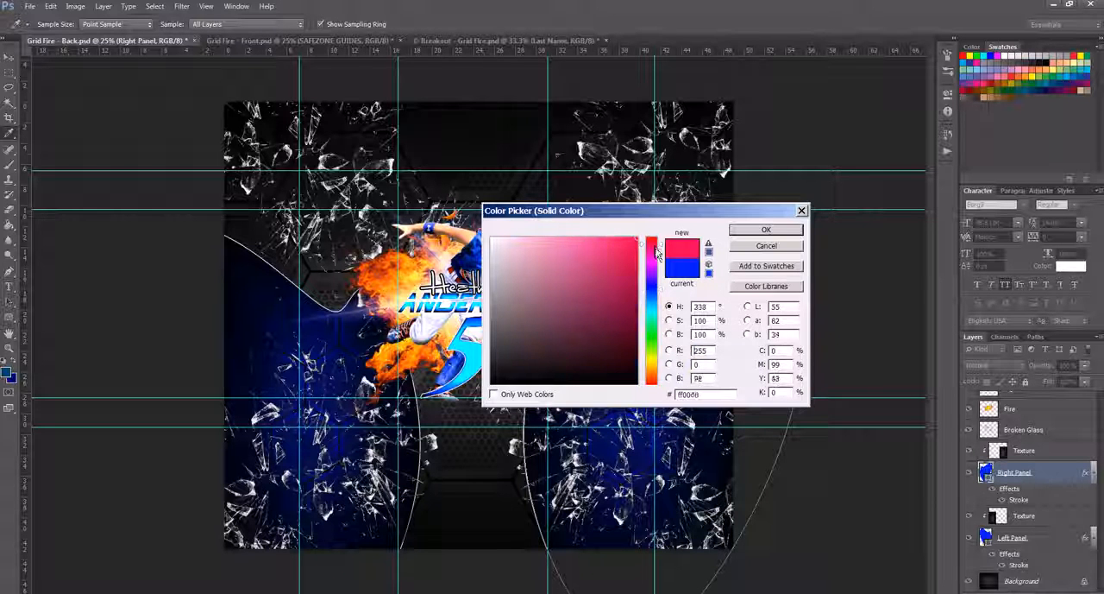
{"action": "left_click_drag", "start_coordinate": [657, 250], "coordinate": [654, 238]}
{"action": "left_click", "coordinate": [637, 257]}
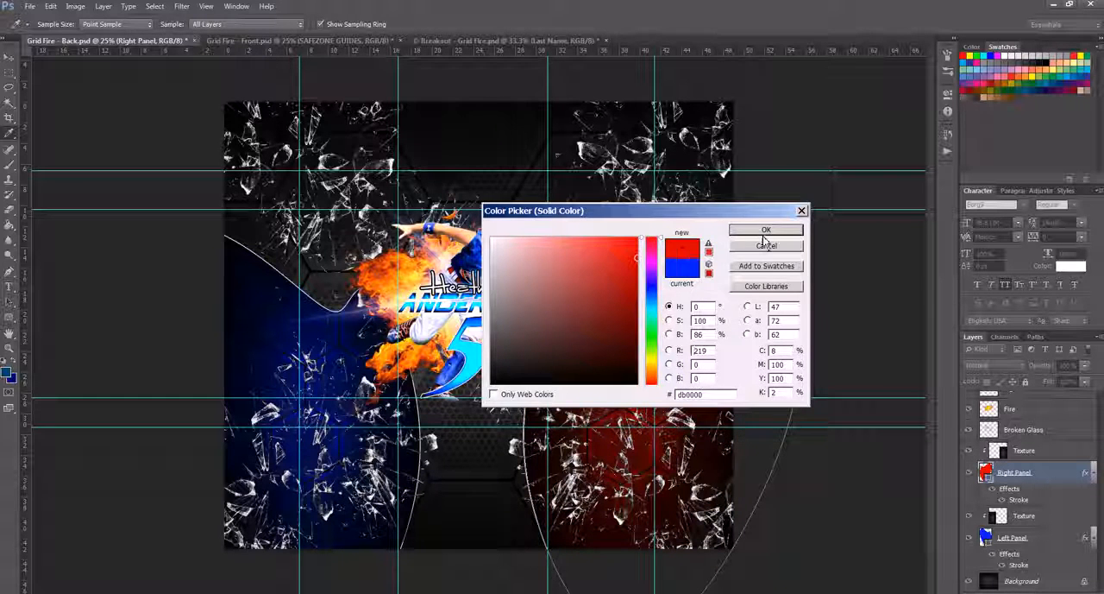
{"action": "left_click", "coordinate": [765, 233]}
Step: Change the Left Panel shape's fill color on the back shirt template to bright red
{"action": "double_click", "coordinate": [986, 538]}
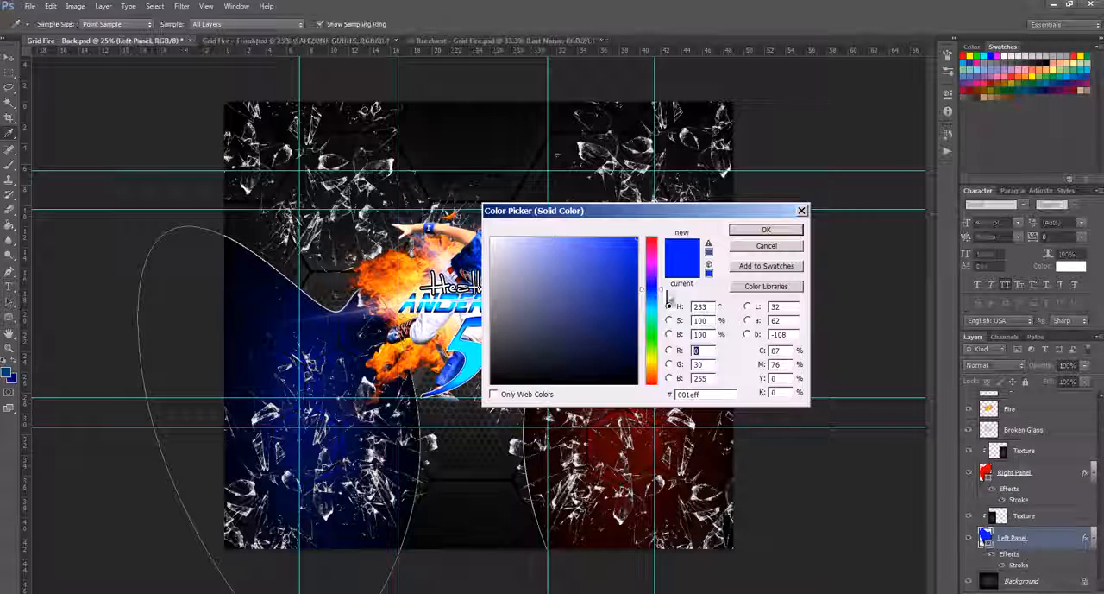
{"action": "left_click", "coordinate": [653, 241]}
{"action": "left_click", "coordinate": [636, 249]}
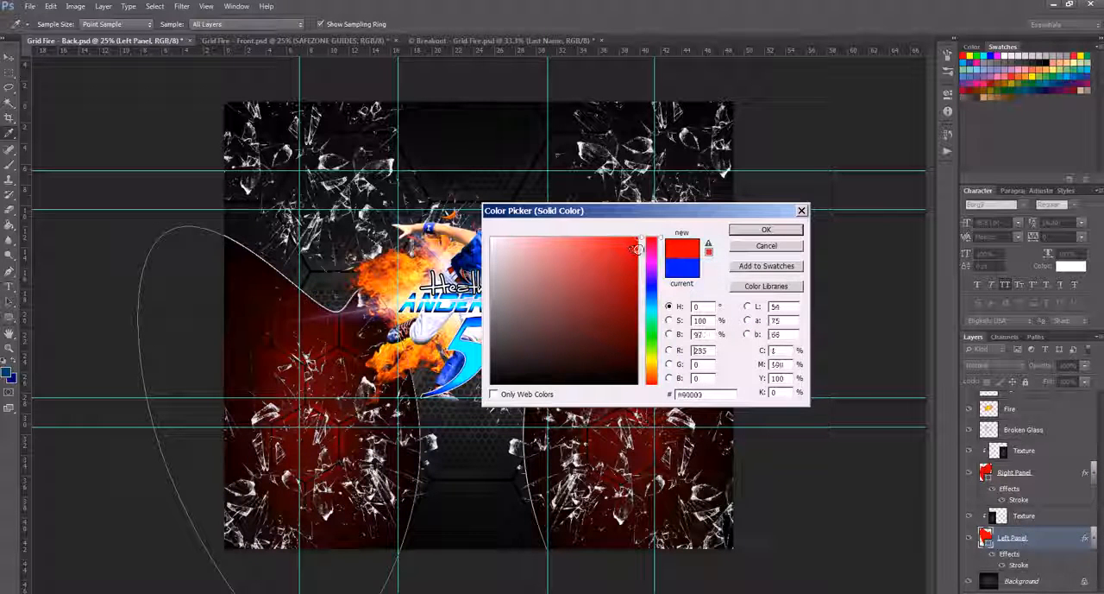
{"action": "left_click", "coordinate": [762, 232]}
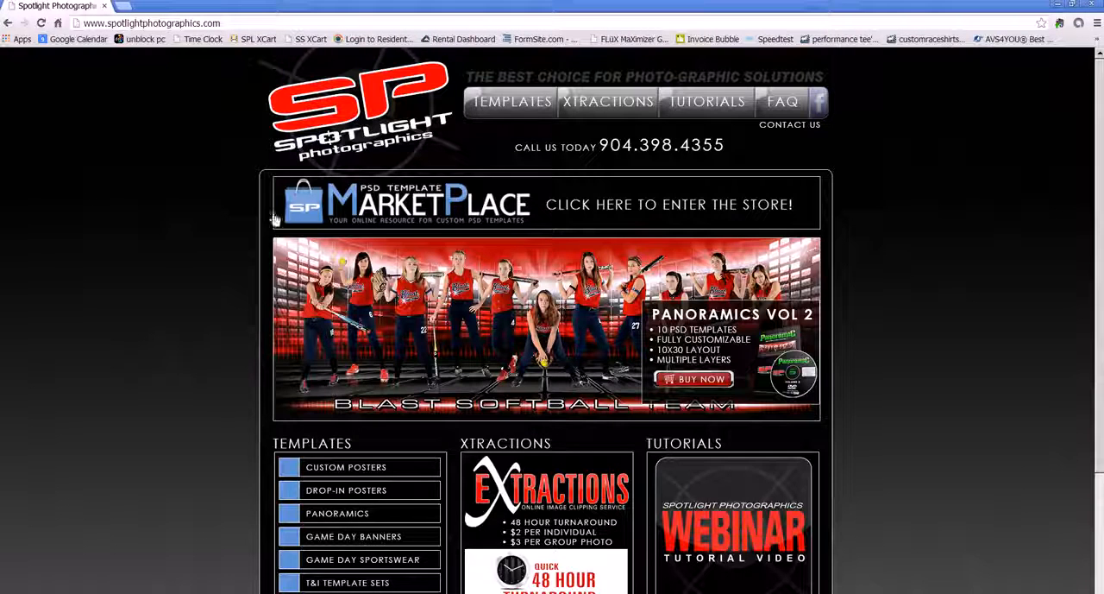
Step: In the browser, enter the PSD Template MarketPlace, open Game Day Sportswear PSD Template Volume 3 - Breakout Edition, and browse its shirt preview images
{"action": "left_click", "coordinate": [336, 218]}
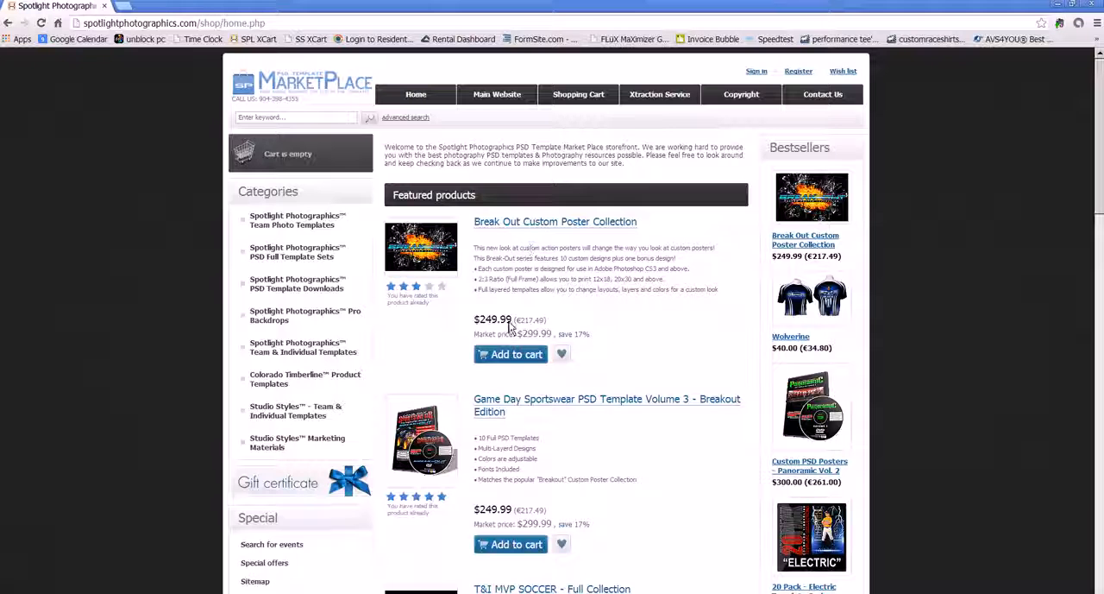
{"action": "left_click", "coordinate": [532, 406]}
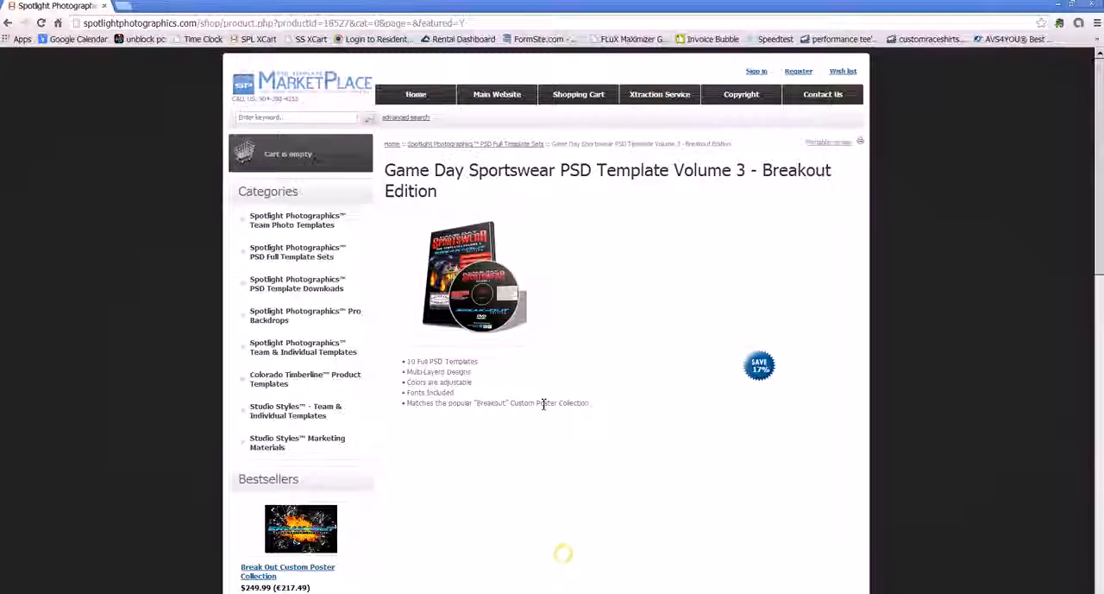
{"action": "scroll", "coordinate": [543, 402], "scroll_direction": "down", "scroll_amount": 1}
{"action": "scroll", "coordinate": [688, 389], "scroll_direction": "down", "scroll_amount": 1}
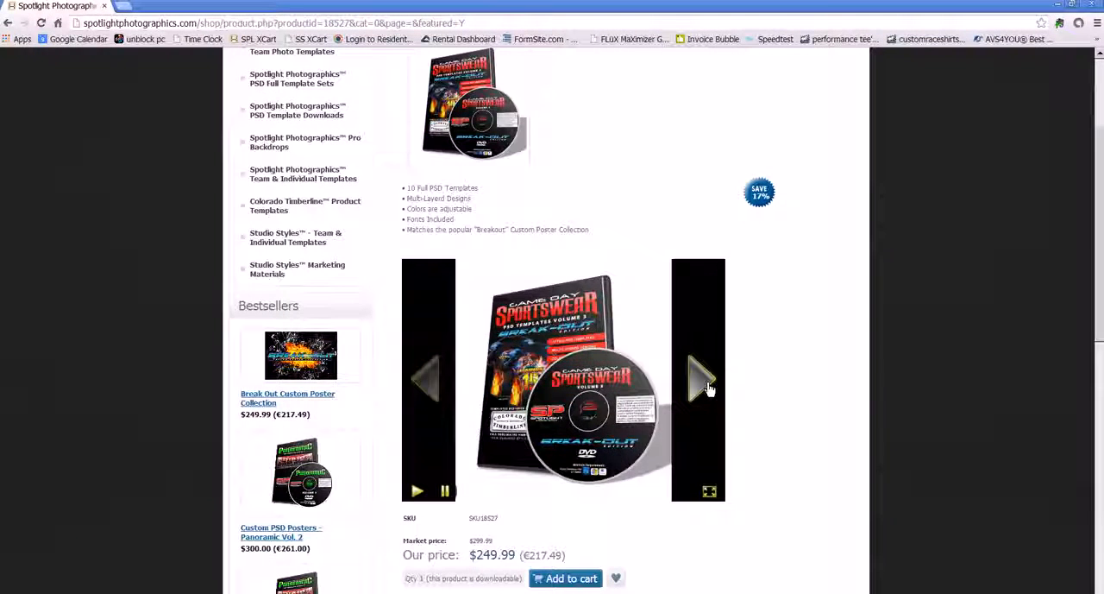
{"action": "left_click", "coordinate": [707, 388]}
{"action": "left_click", "coordinate": [705, 390]}
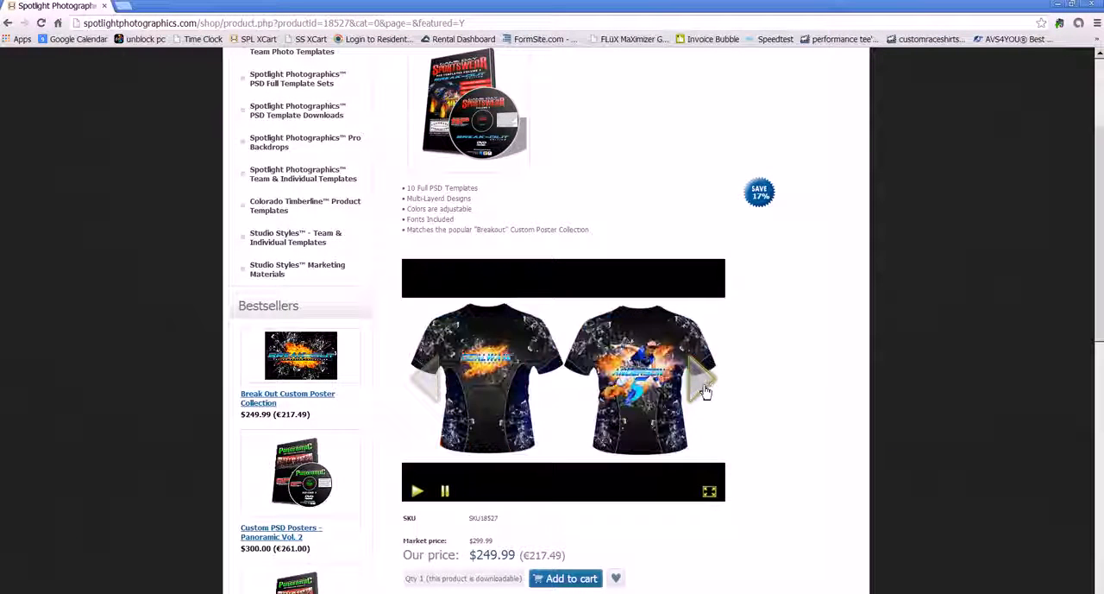
{"action": "left_click", "coordinate": [704, 387]}
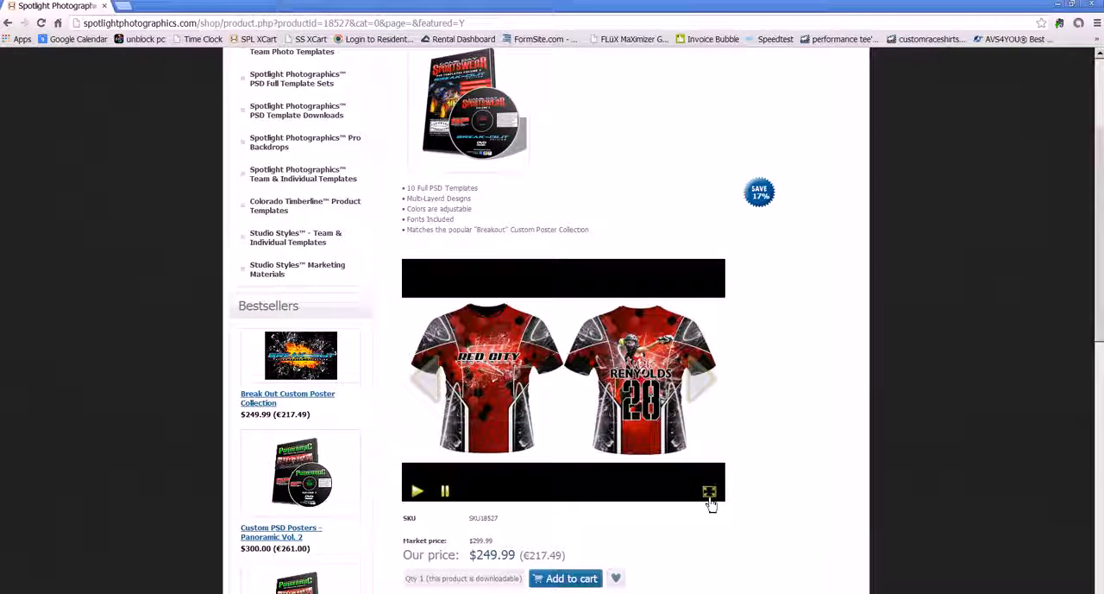
Step: View the shirt preview slideshow in full screen, advance through more designs, and exit full screen
{"action": "left_click", "coordinate": [709, 491]}
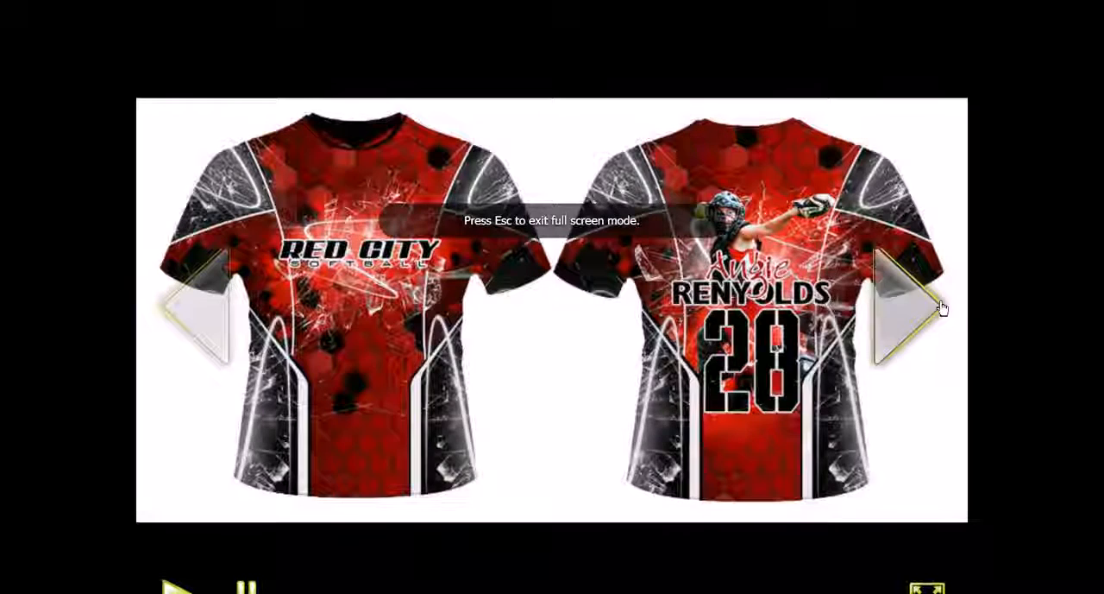
{"action": "left_click", "coordinate": [927, 311]}
{"action": "left_click", "coordinate": [927, 311]}
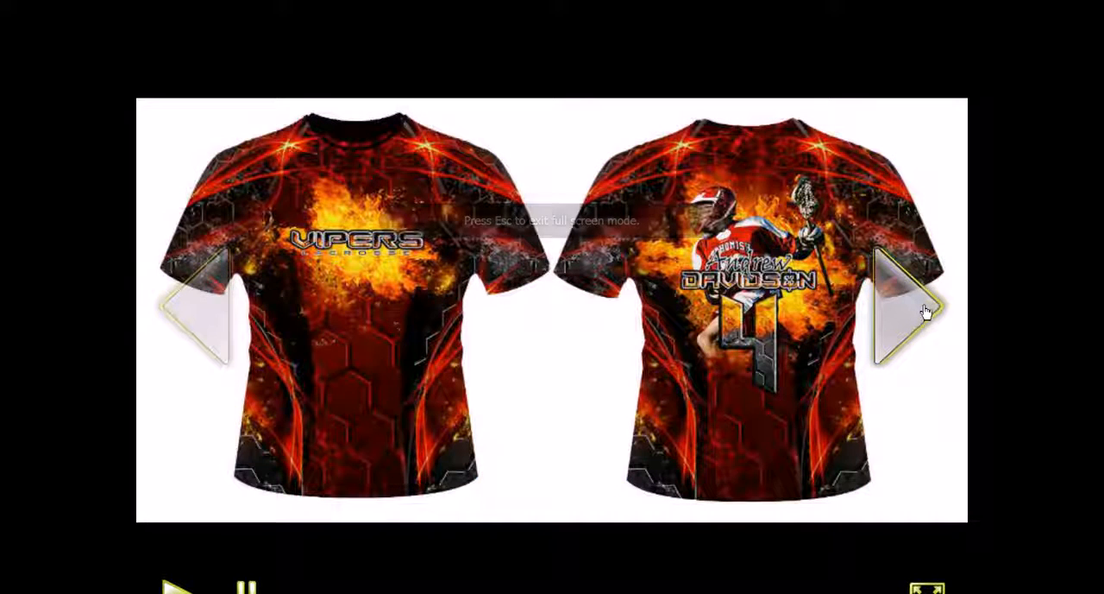
{"action": "key", "text": "Escape"}
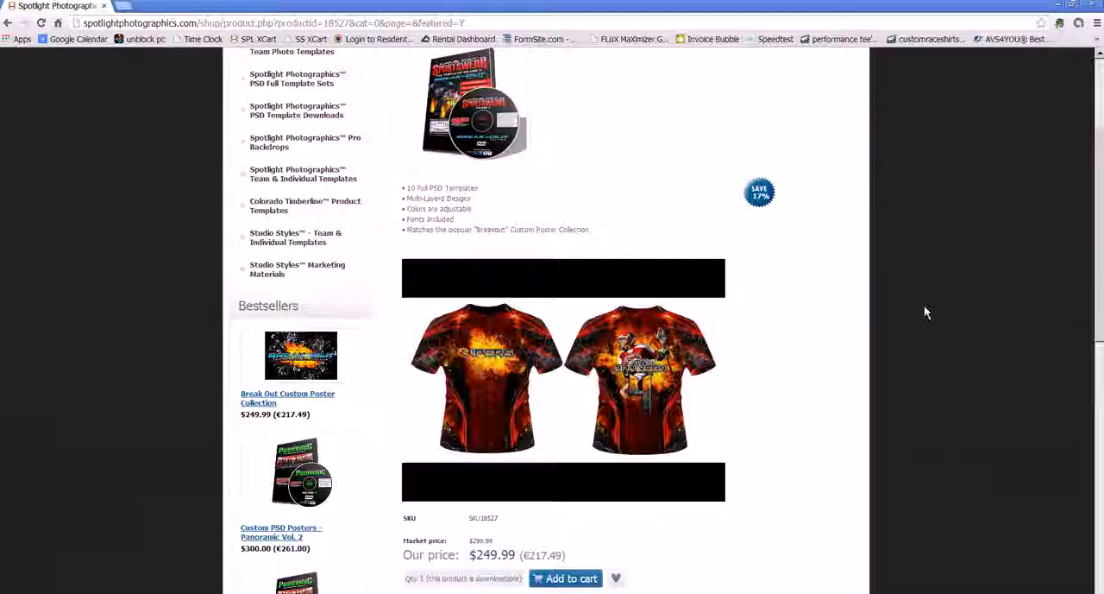